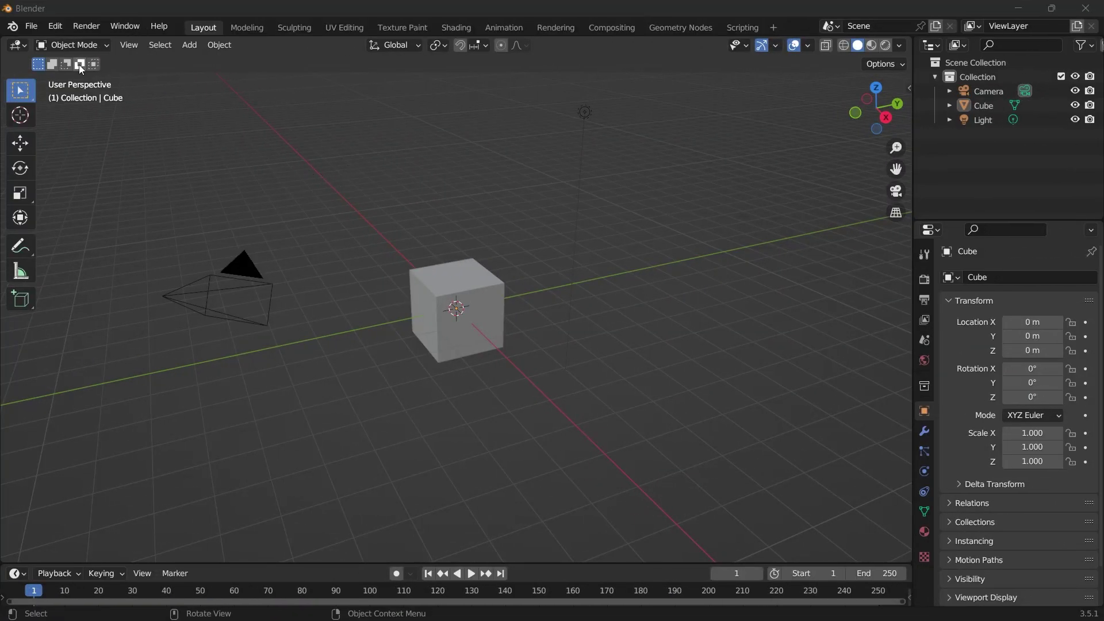
- Search the Preferences add-ons for 'Dynamic Sky' and enable Lighting: Dynamic Sky
{"action": "left_click", "coordinate": [52, 26]}
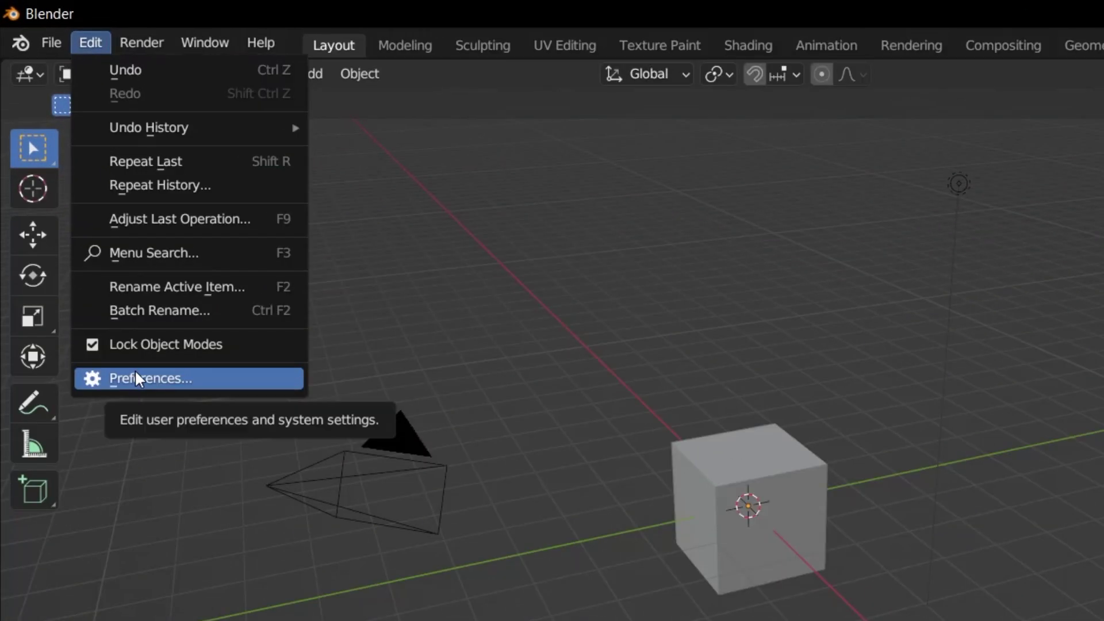
{"action": "left_click", "coordinate": [135, 378]}
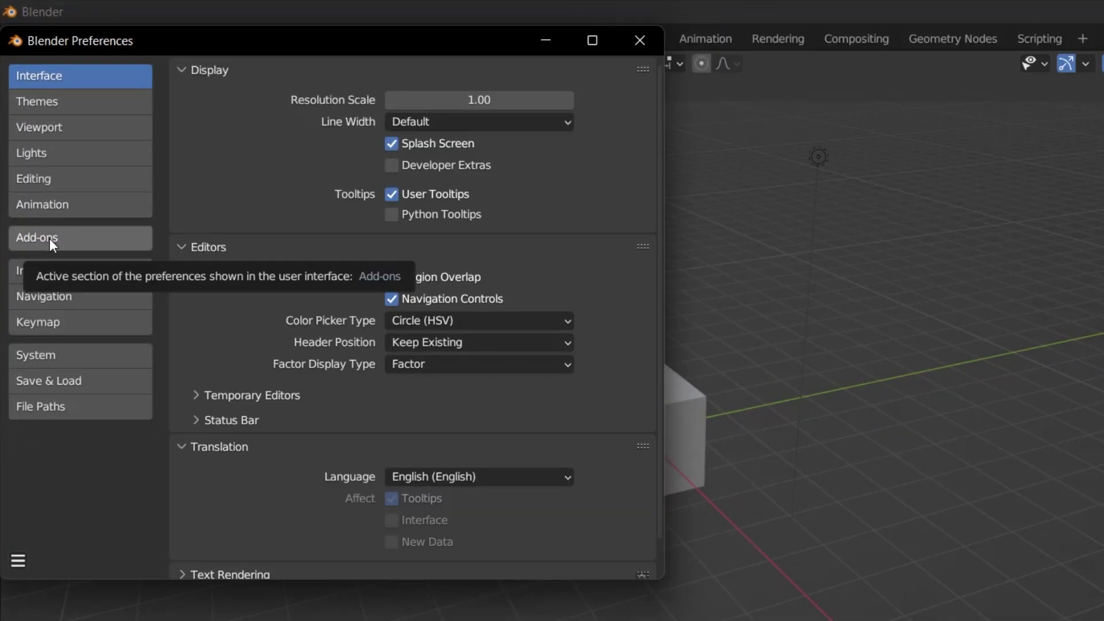
{"action": "left_click", "coordinate": [41, 238]}
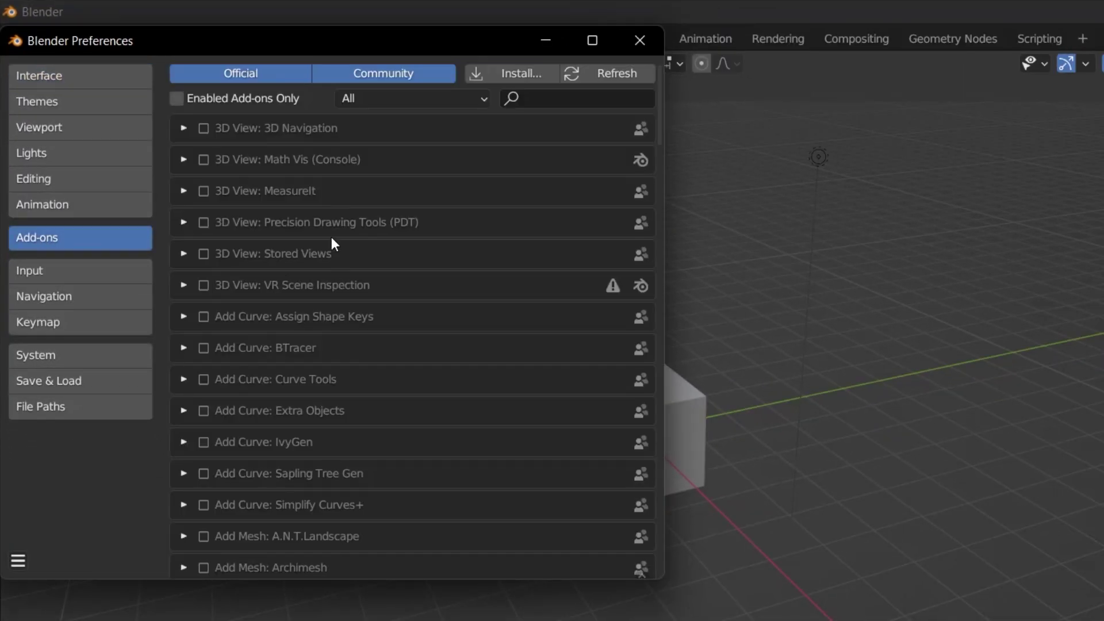
{"action": "left_click", "coordinate": [549, 99]}
{"action": "type", "text": "Dynamic Sky"}
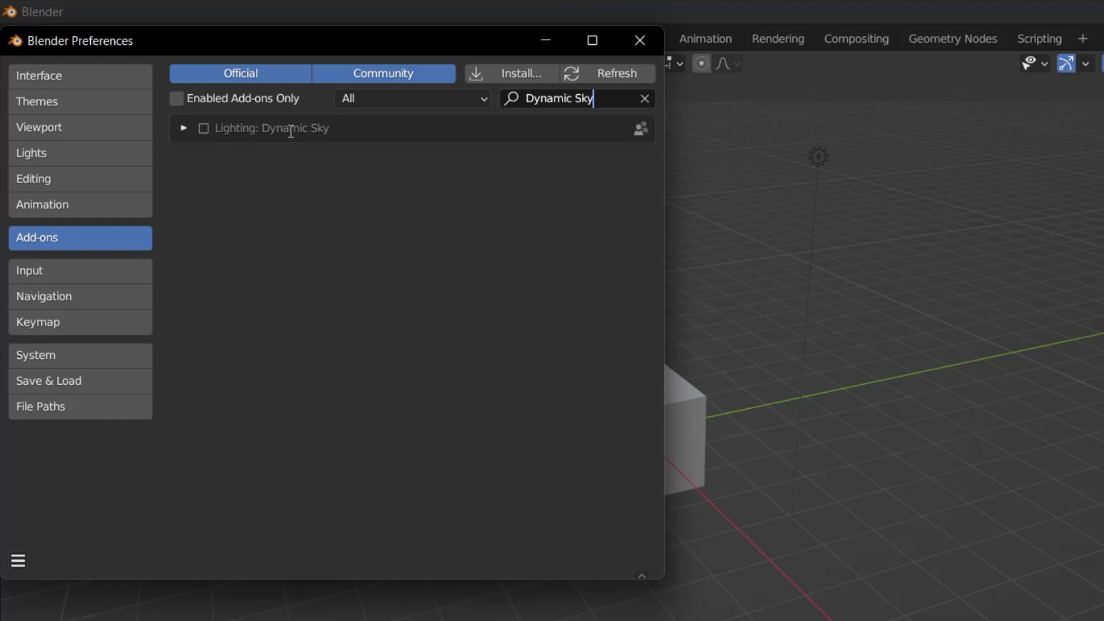
{"action": "left_click", "coordinate": [230, 174]}
{"action": "left_click", "coordinate": [203, 128]}
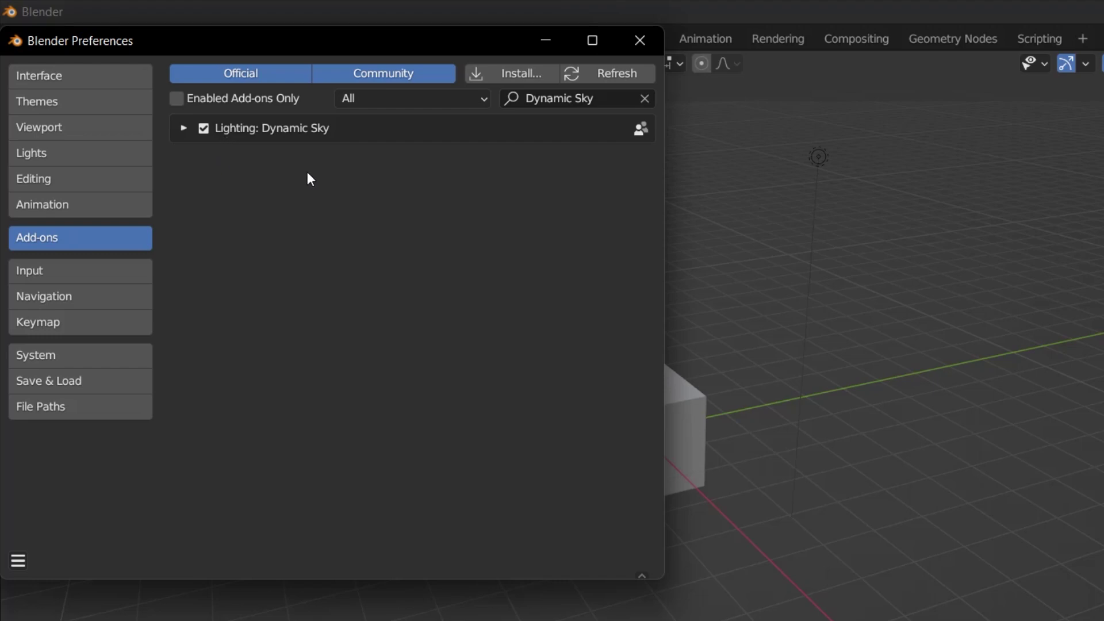
{"action": "left_click", "coordinate": [183, 127]}
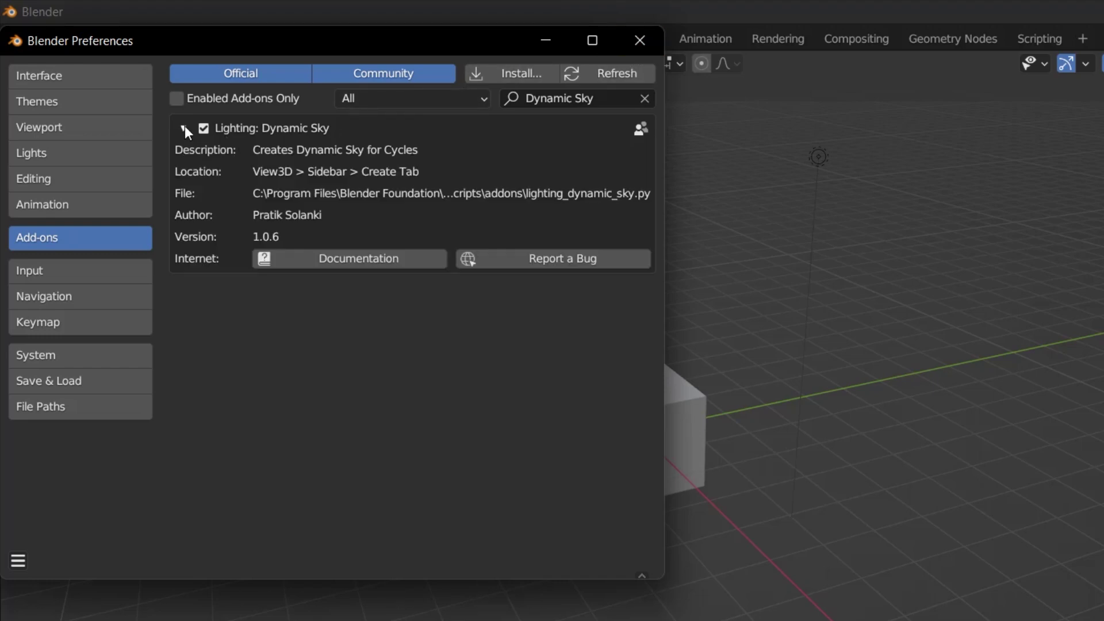
{"action": "left_click", "coordinate": [183, 127]}
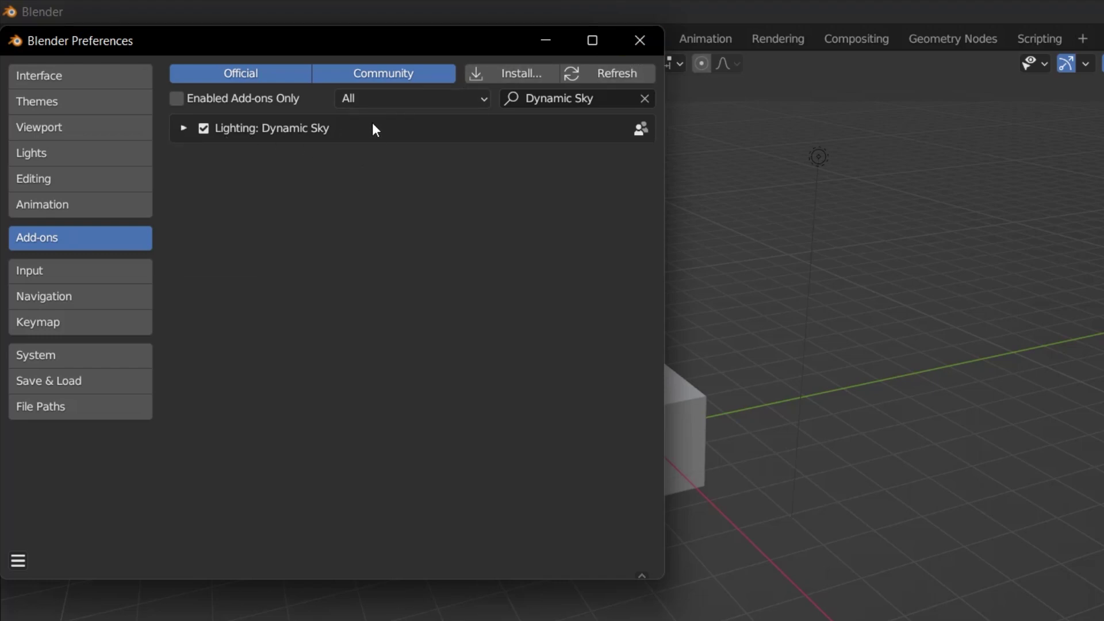
- Close Preferences and expand the Dynamic sky panel under the sidebar's Create tab
{"action": "left_click", "coordinate": [651, 40]}
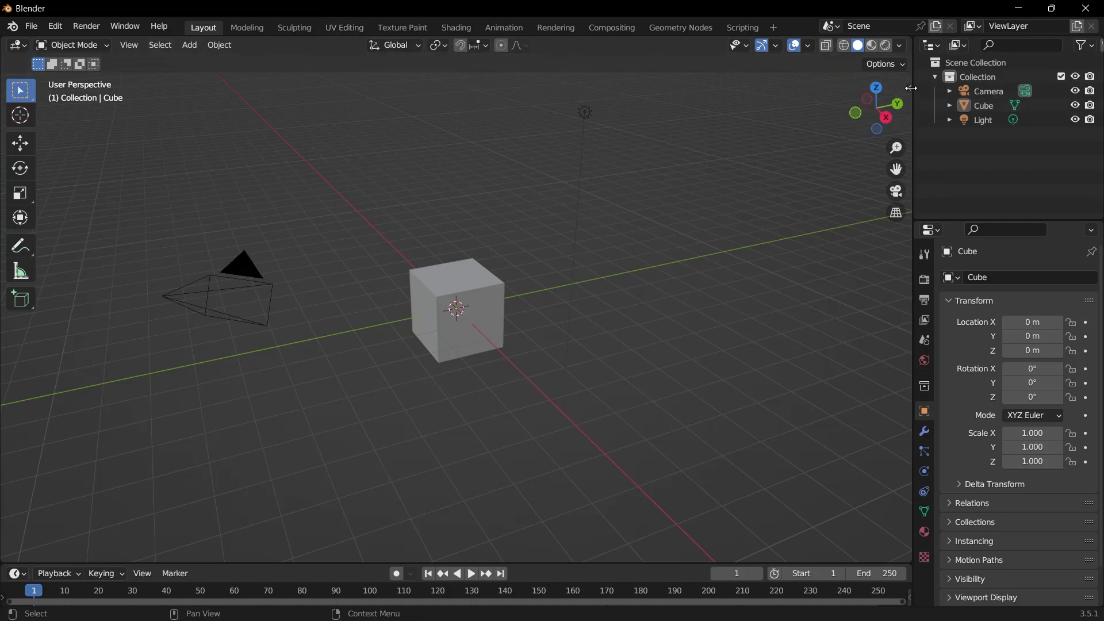
{"action": "key", "text": "n"}
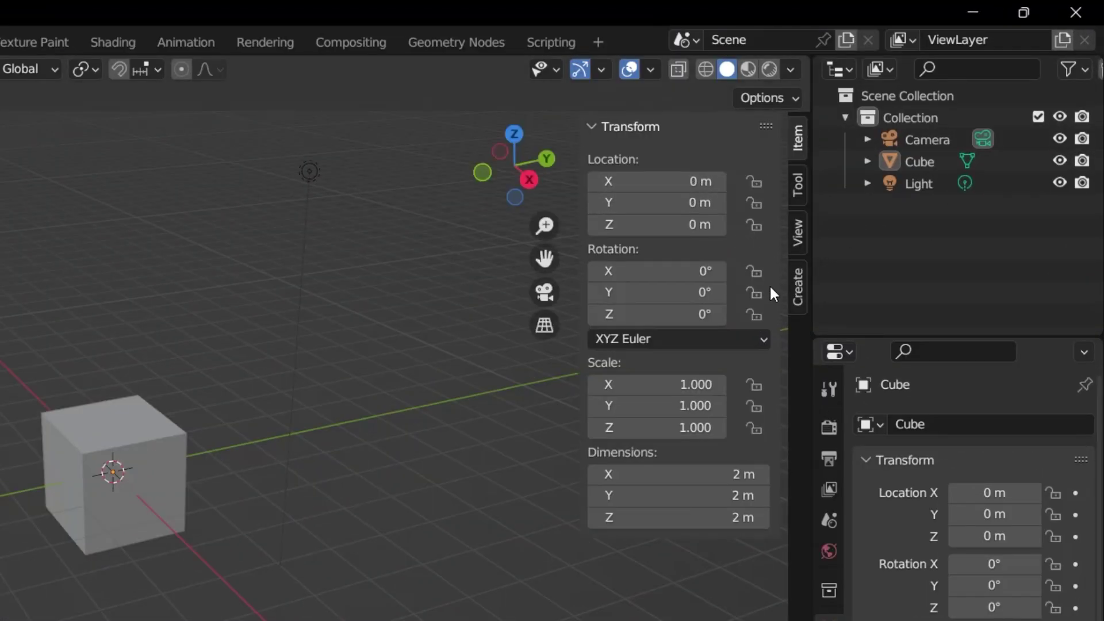
{"action": "left_click", "coordinate": [798, 285]}
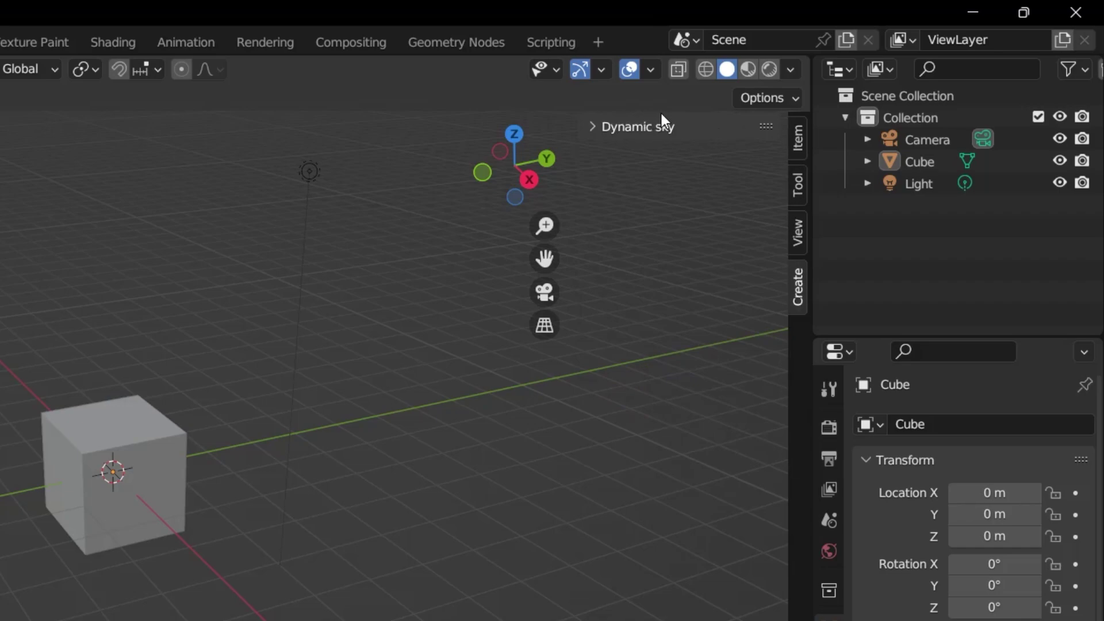
{"action": "left_click", "coordinate": [595, 126]}
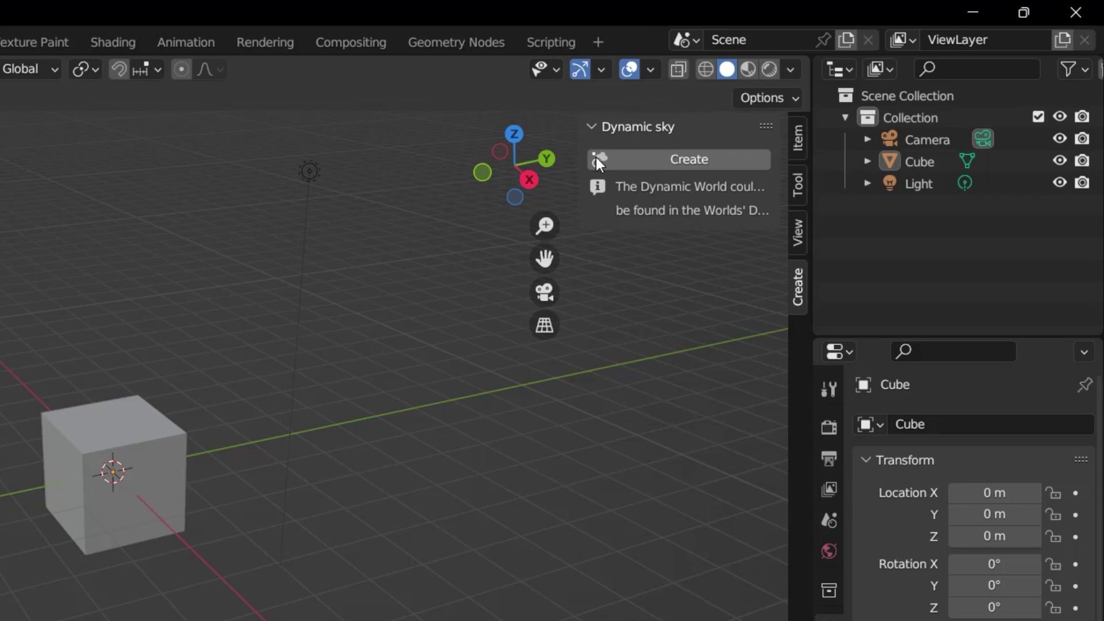
- Create a dynamic sky and select Dynamic_1 as the world in World Properties
{"action": "left_click", "coordinate": [666, 159]}
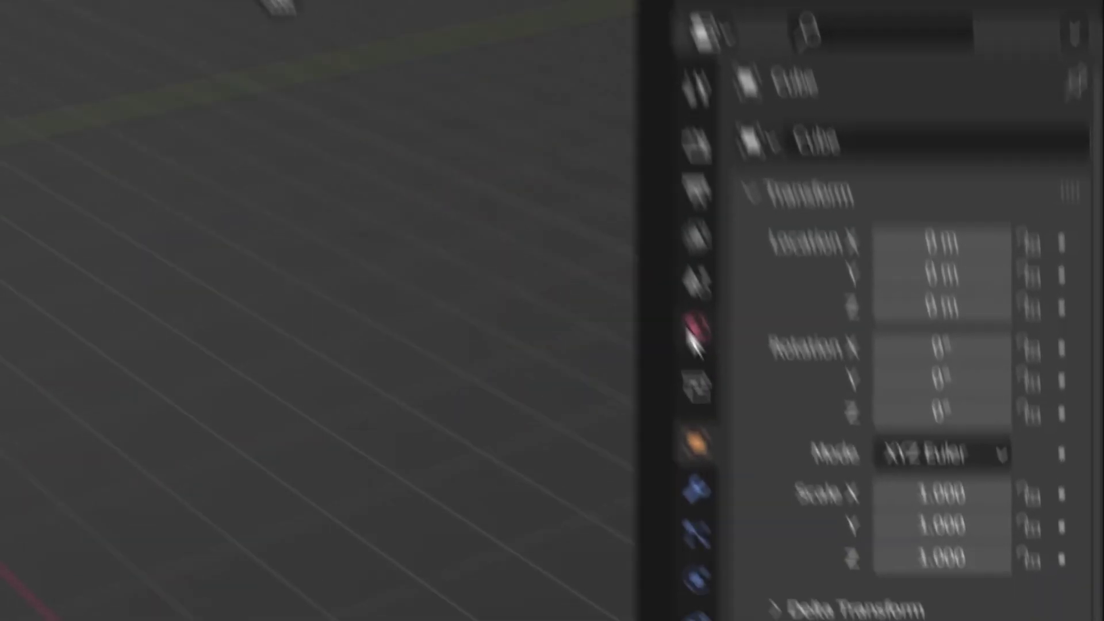
{"action": "left_click", "coordinate": [673, 295]}
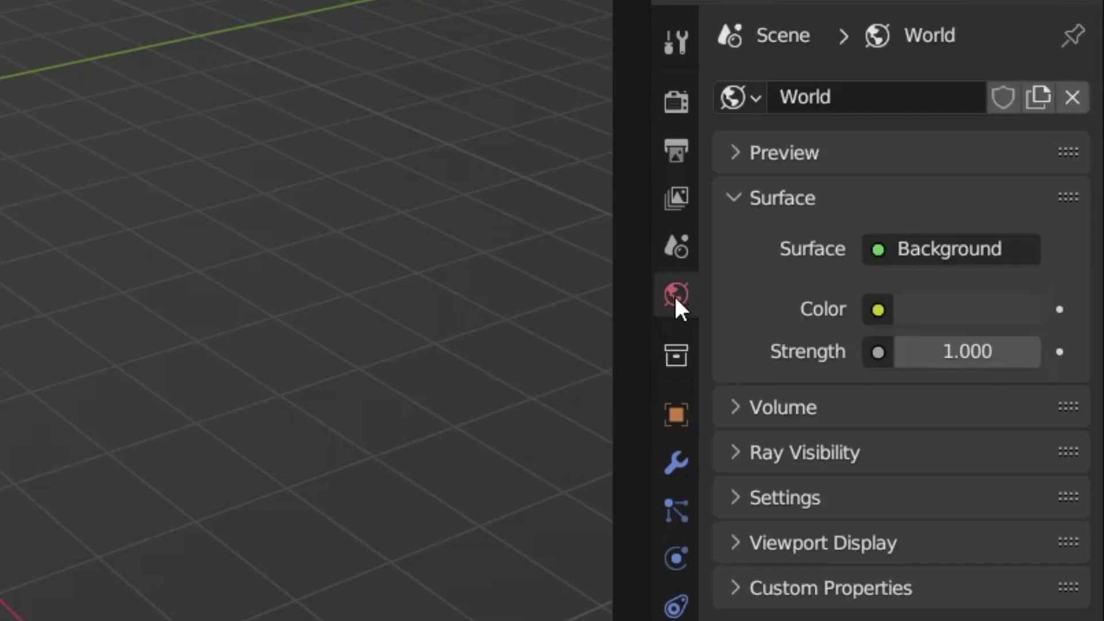
{"action": "left_click", "coordinate": [753, 99]}
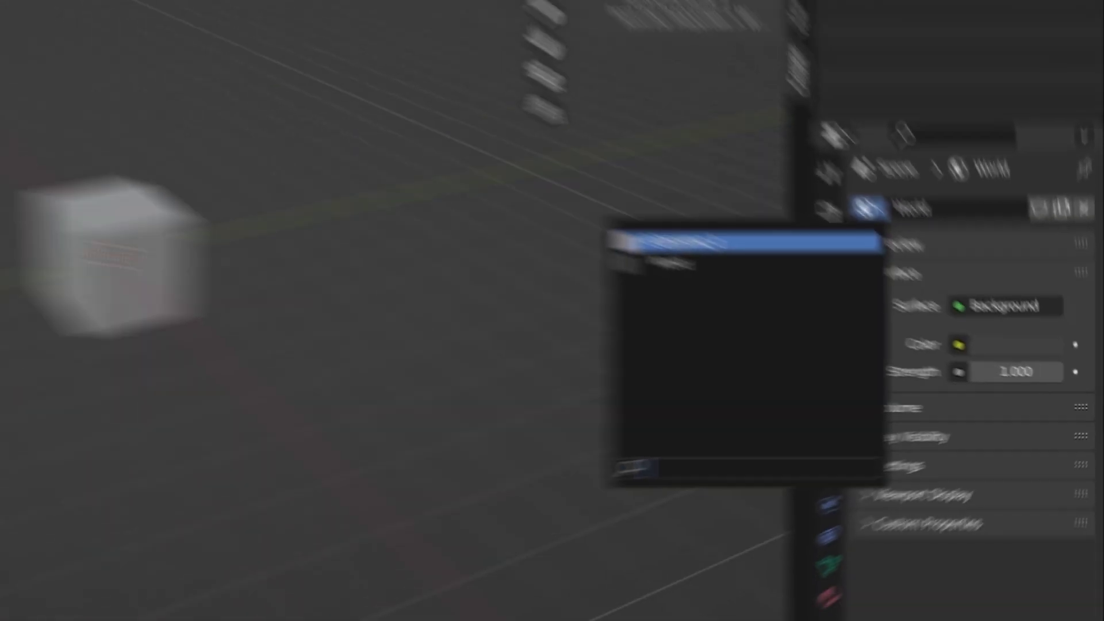
{"action": "left_click", "coordinate": [448, 149]}
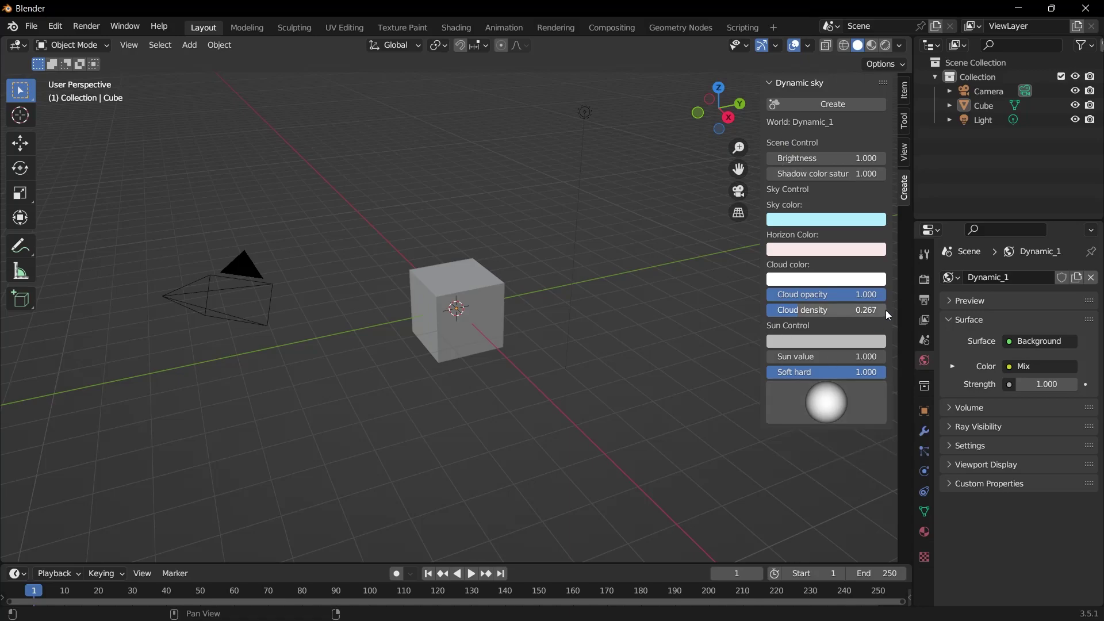
- Switch the viewport to Rendered shading and orbit down toward the hazy sky horizon
{"action": "left_click", "coordinate": [904, 122]}
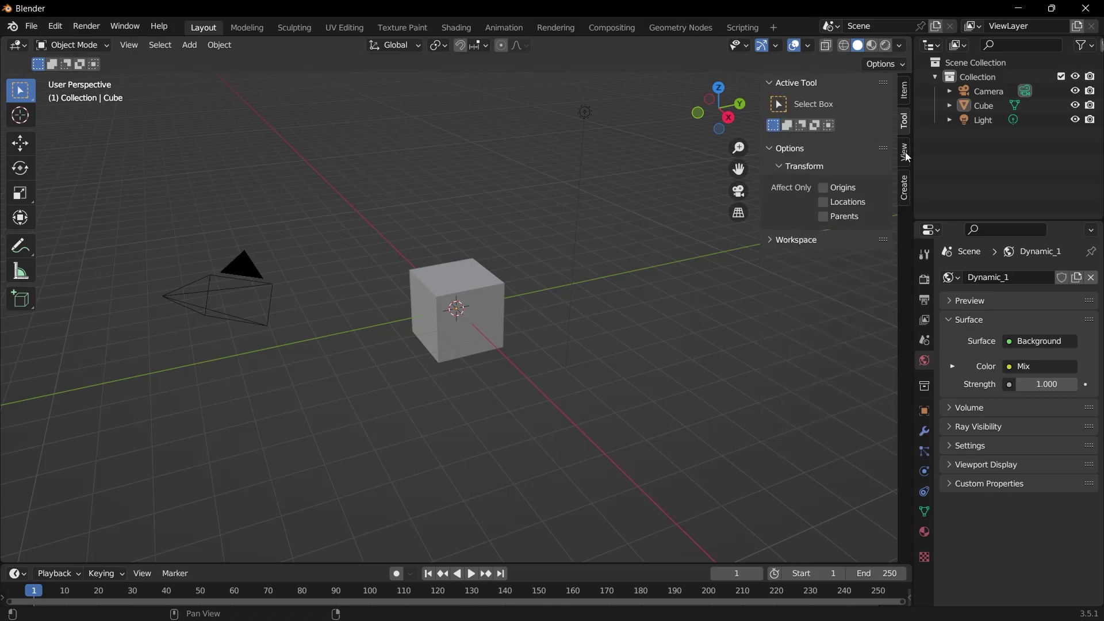
{"action": "left_click", "coordinate": [904, 189]}
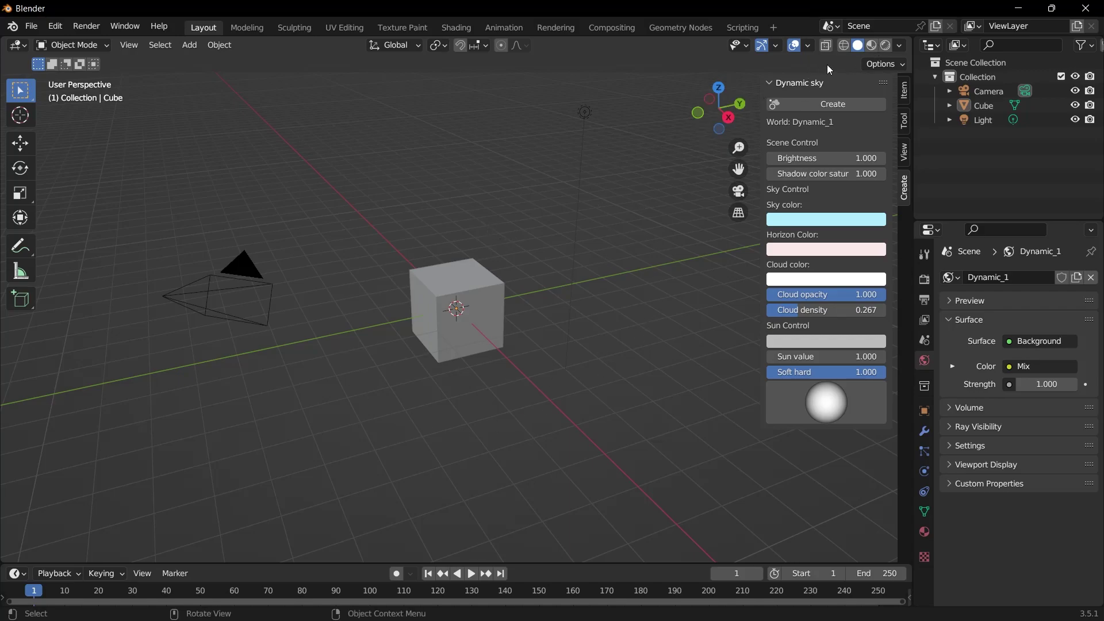
{"action": "left_click", "coordinate": [886, 45]}
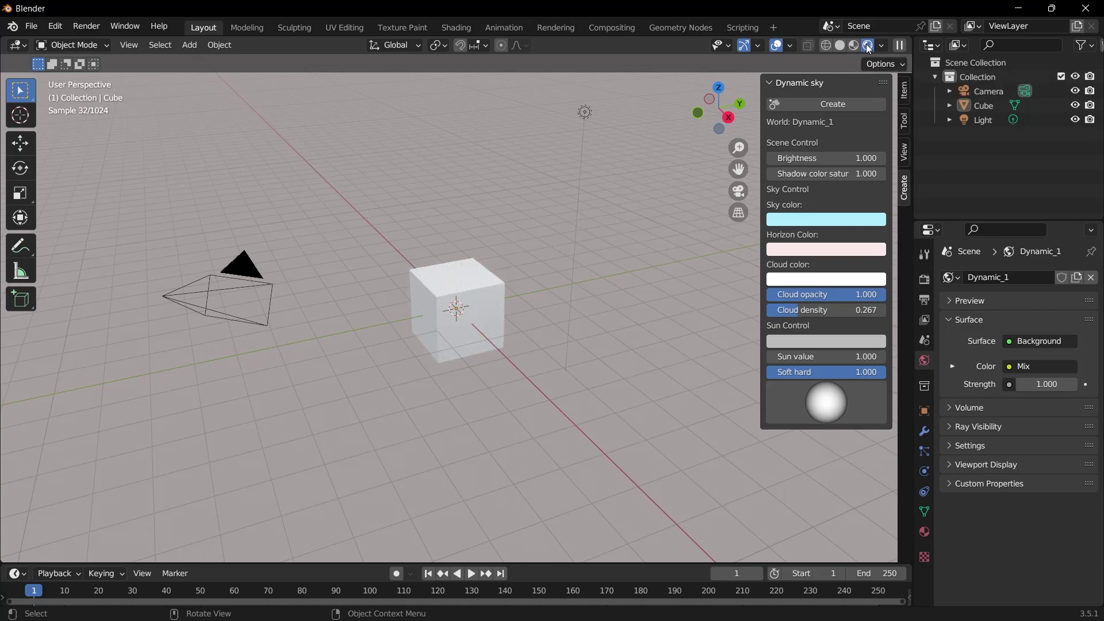
{"action": "middle_click_drag", "start_coordinate": [492, 288], "coordinate": [515, 294]}
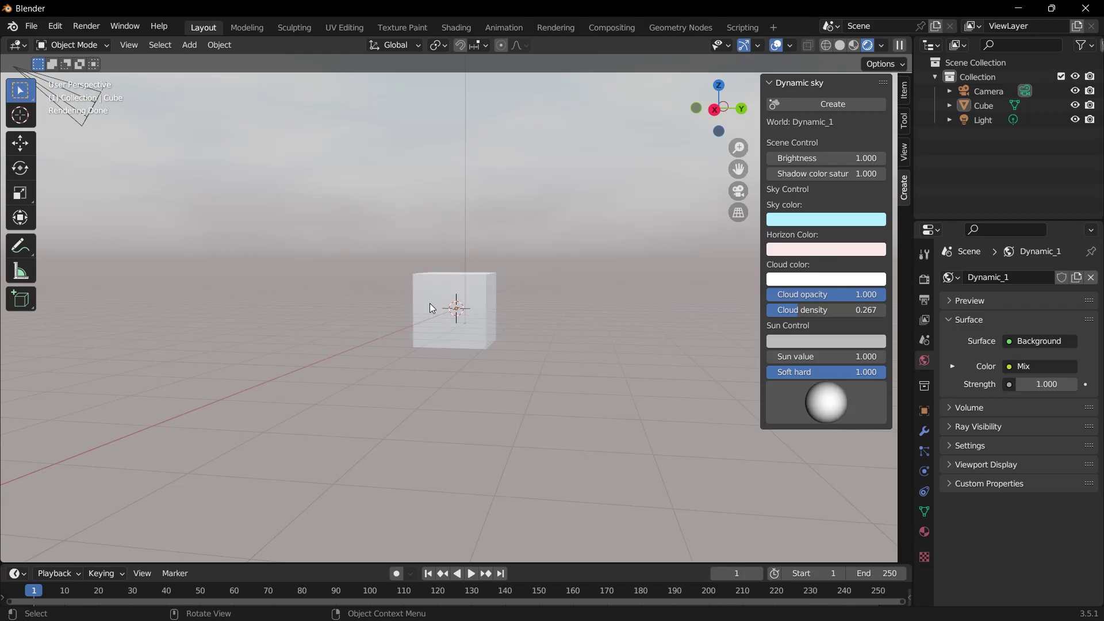
- Add a Suzanne monkey head, enlarge it, and delete the cube
{"action": "key", "text": "shift+a"}
{"action": "mouse_move", "coordinate": [386, 304]}
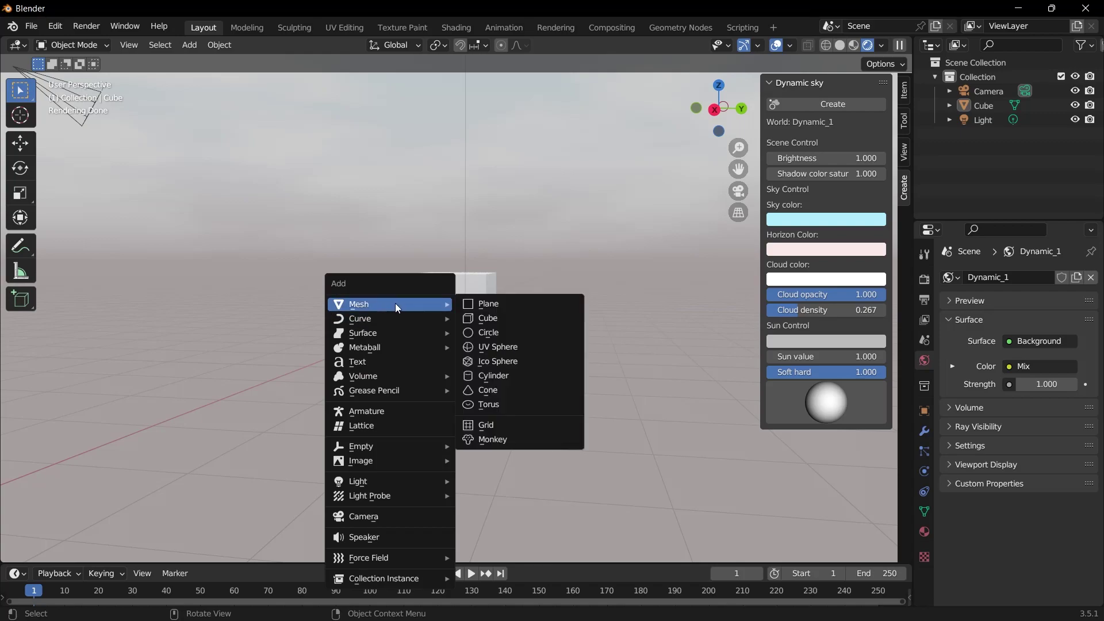
{"action": "left_click", "coordinate": [494, 442]}
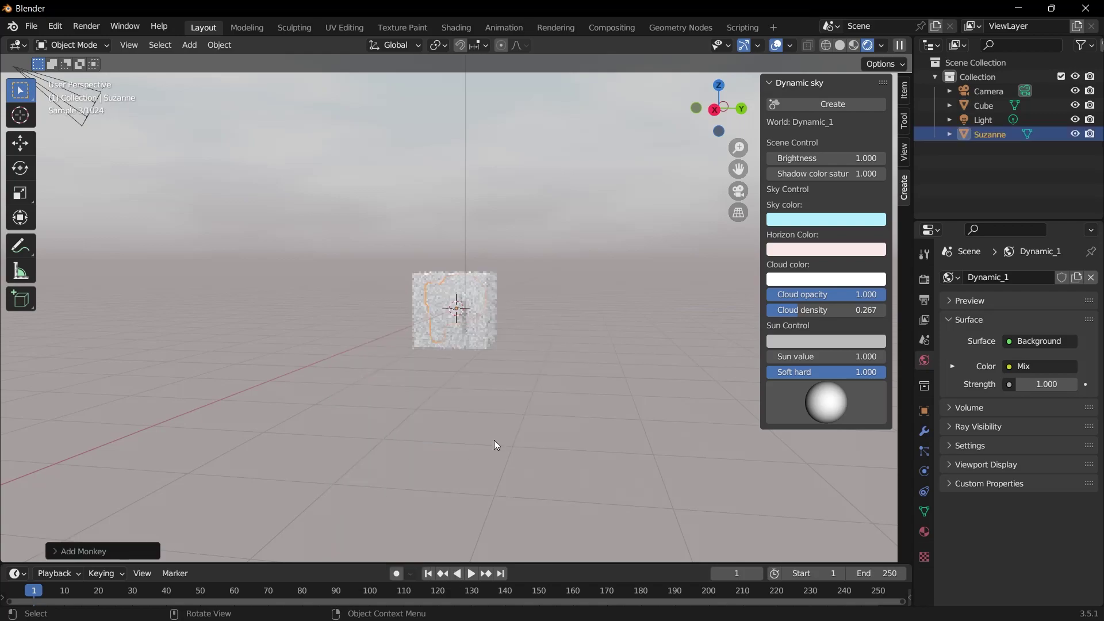
{"action": "key", "text": "s"}
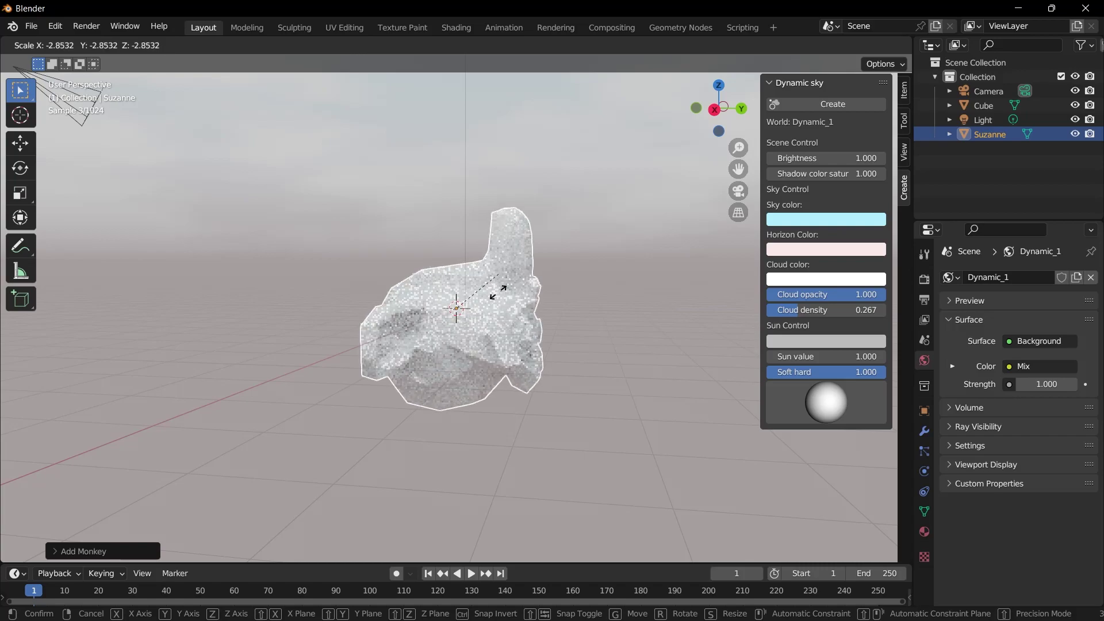
{"action": "left_click", "coordinate": [425, 350]}
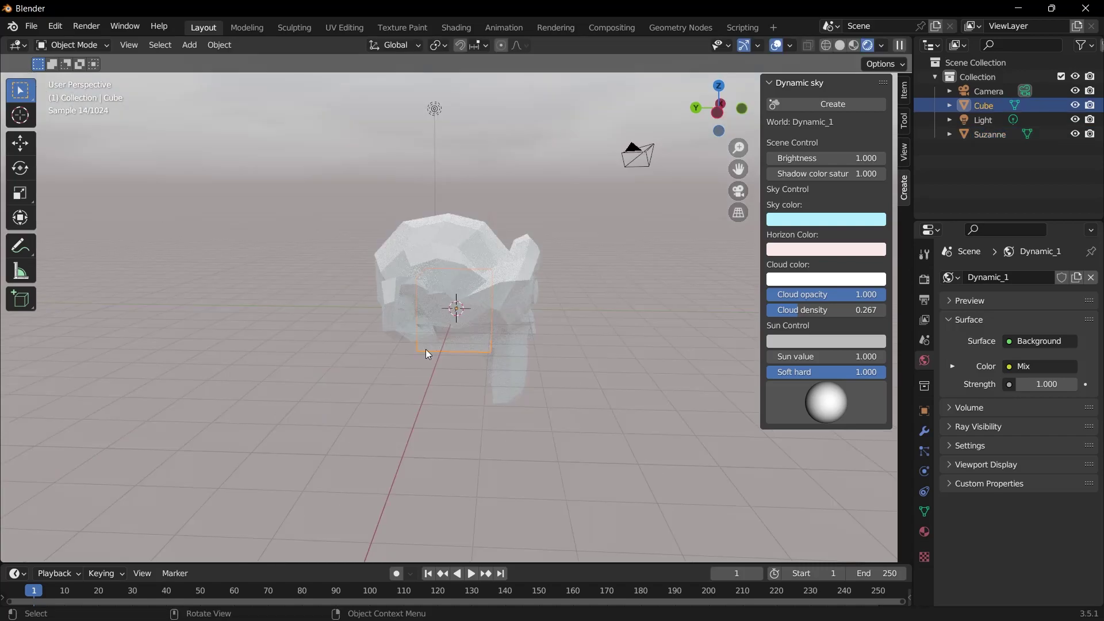
{"action": "key", "text": "x"}
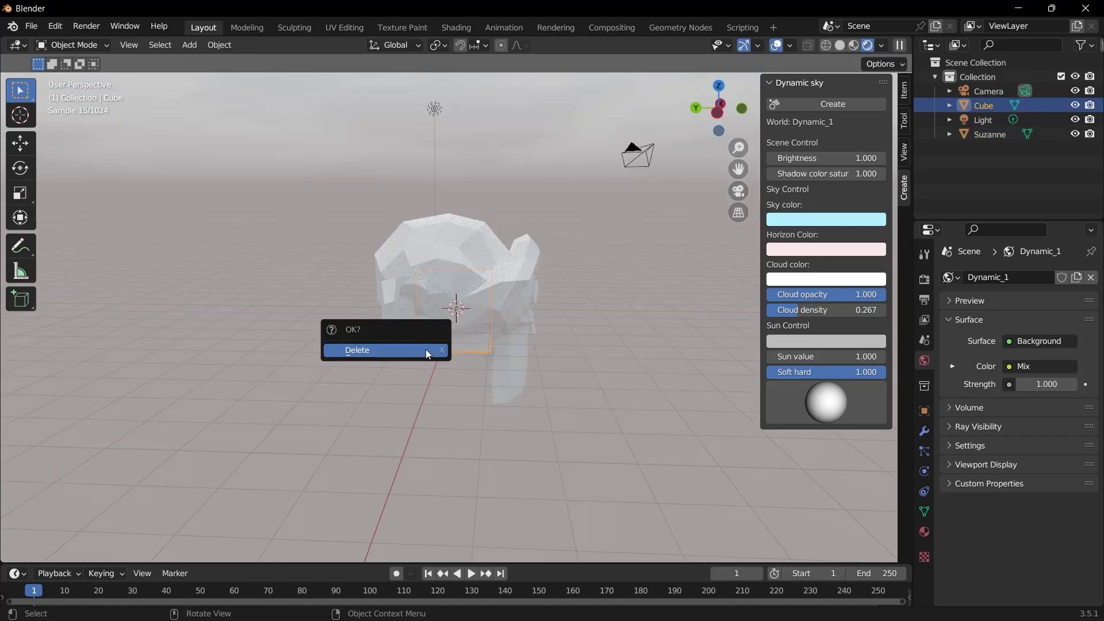
{"action": "left_click", "coordinate": [426, 350]}
- Add a Subdivision Surface modifier to Suzanne
{"action": "middle_click_drag", "start_coordinate": [482, 326], "coordinate": [656, 197]}
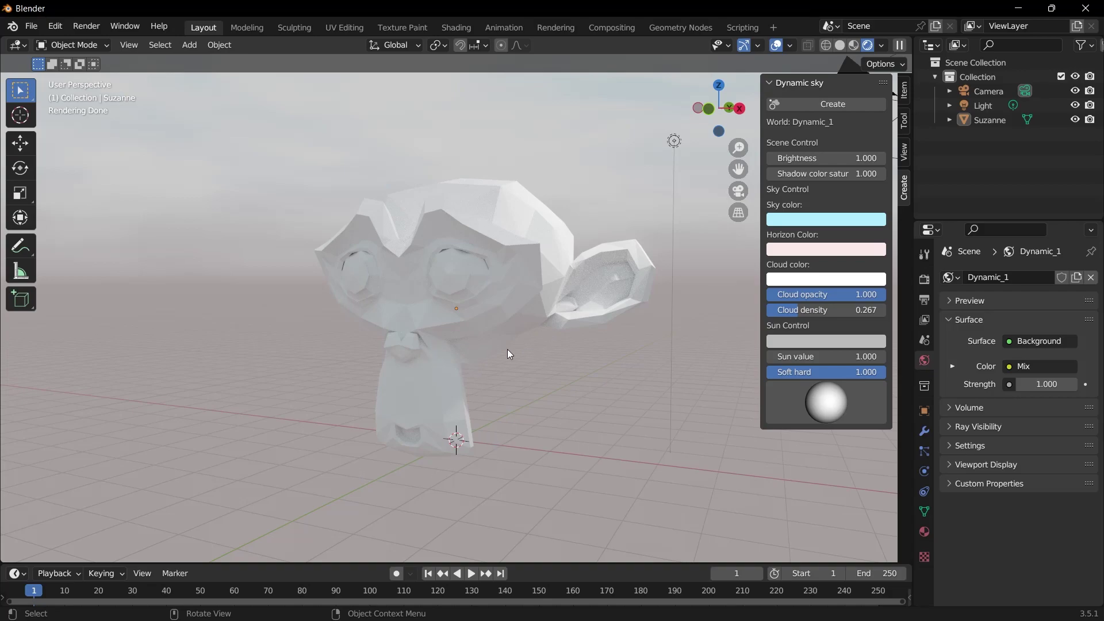
{"action": "left_click", "coordinate": [481, 315]}
{"action": "left_click", "coordinate": [923, 430]}
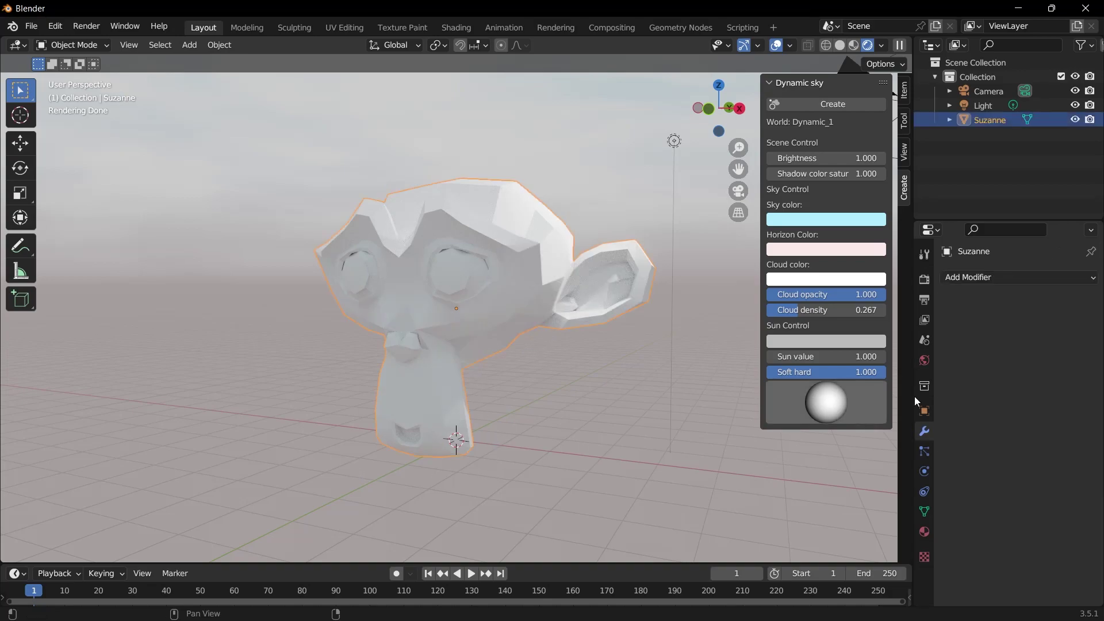
{"action": "left_click", "coordinate": [985, 277]}
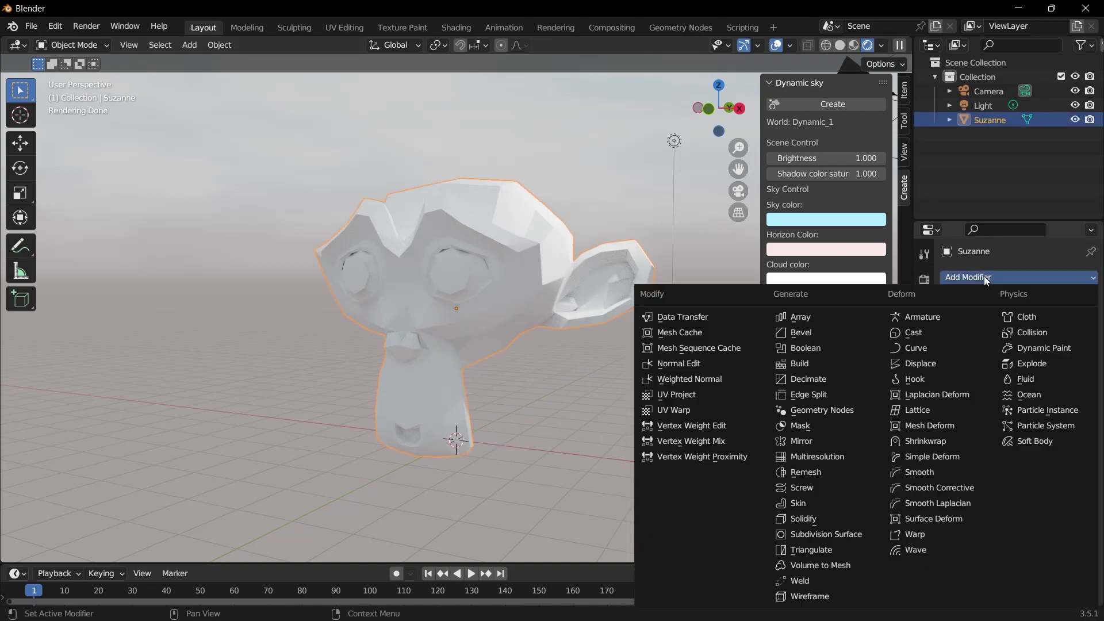
{"action": "left_click", "coordinate": [828, 535]}
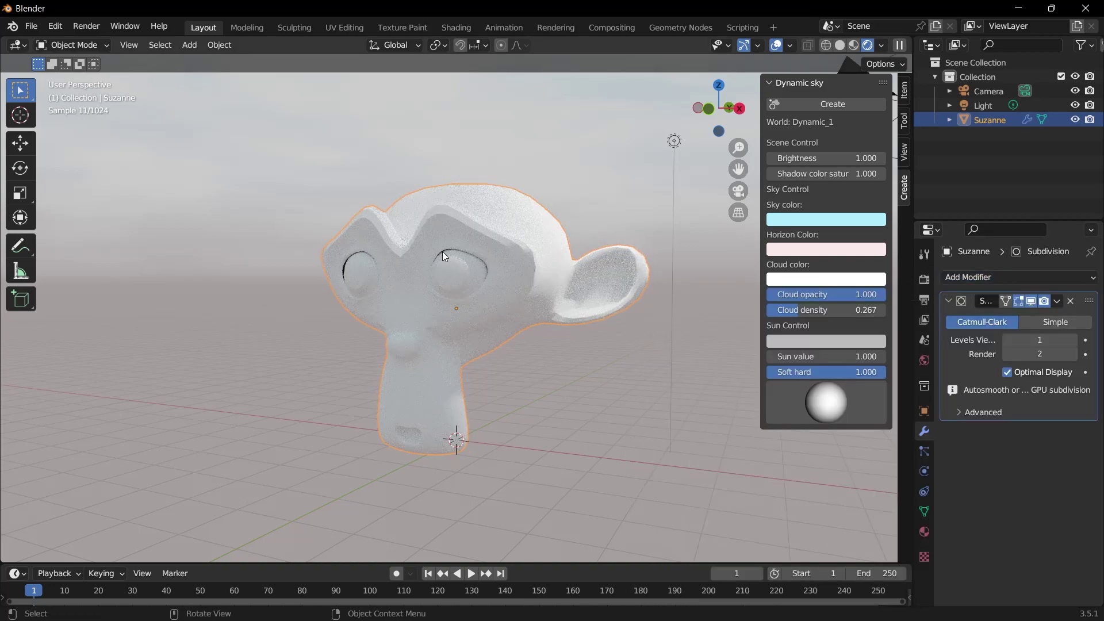
- Shade Suzanne smooth and hide the Light from the viewport
{"action": "right_click", "coordinate": [443, 293]}
{"action": "left_click", "coordinate": [460, 287]}
{"action": "scroll", "coordinate": [460, 290], "scroll_direction": "down", "scroll_amount": 2}
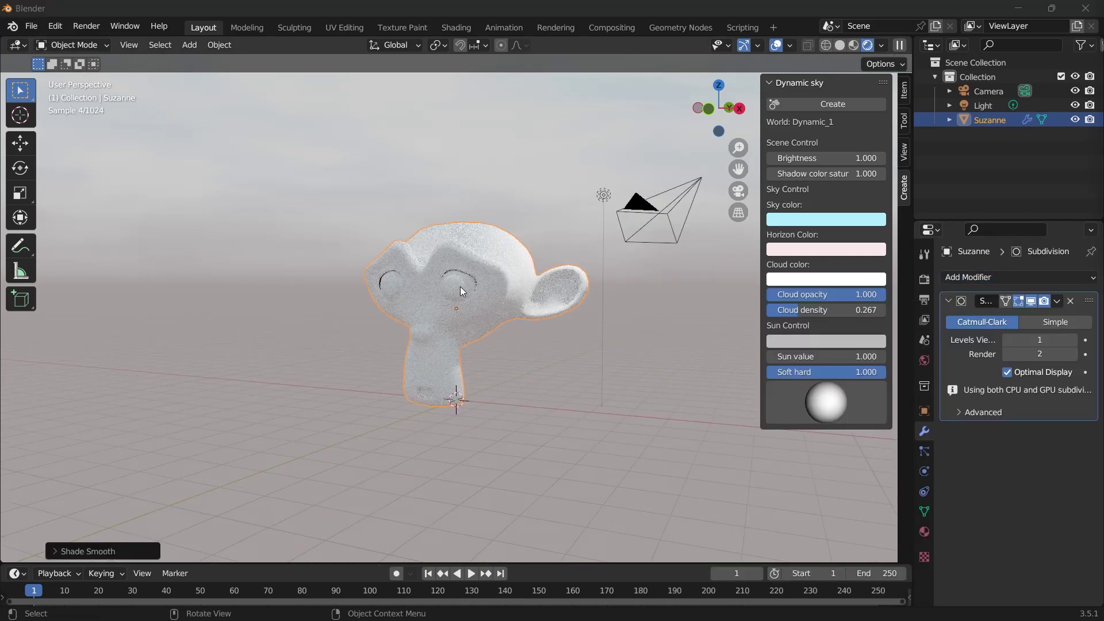
{"action": "middle_click_drag", "start_coordinate": [660, 212], "coordinate": [591, 203]}
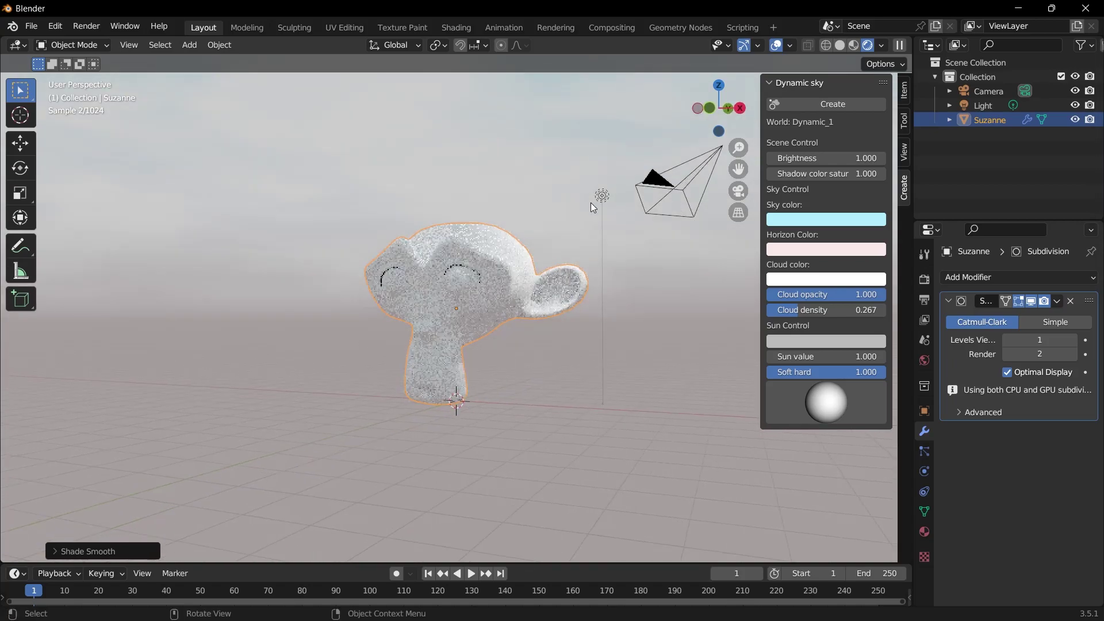
{"action": "left_click", "coordinate": [601, 196]}
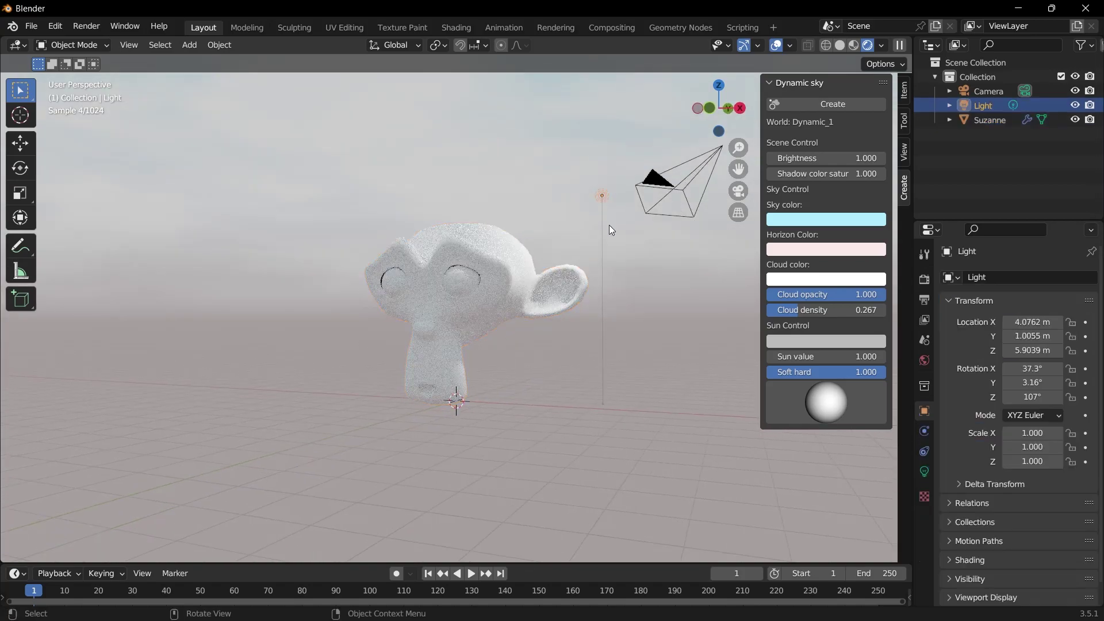
{"action": "left_click", "coordinate": [1073, 104]}
- Try a pink sky colour, undo it, and set the horizon colour to magenta
{"action": "middle_click_drag", "start_coordinate": [498, 298], "coordinate": [758, 230]}
{"action": "left_click", "coordinate": [771, 220]}
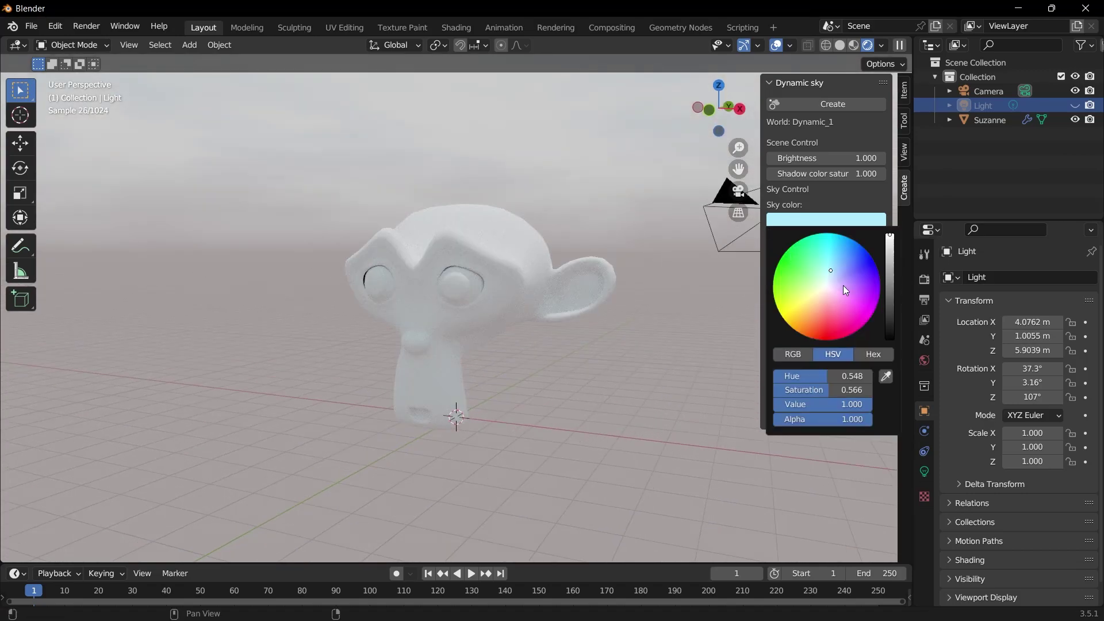
{"action": "mouse_move", "coordinate": [843, 285]}
{"action": "left_mouse_down"}
{"action": "mouse_move", "coordinate": [828, 284]}
{"action": "mouse_move", "coordinate": [845, 304]}
{"action": "left_mouse_up"}
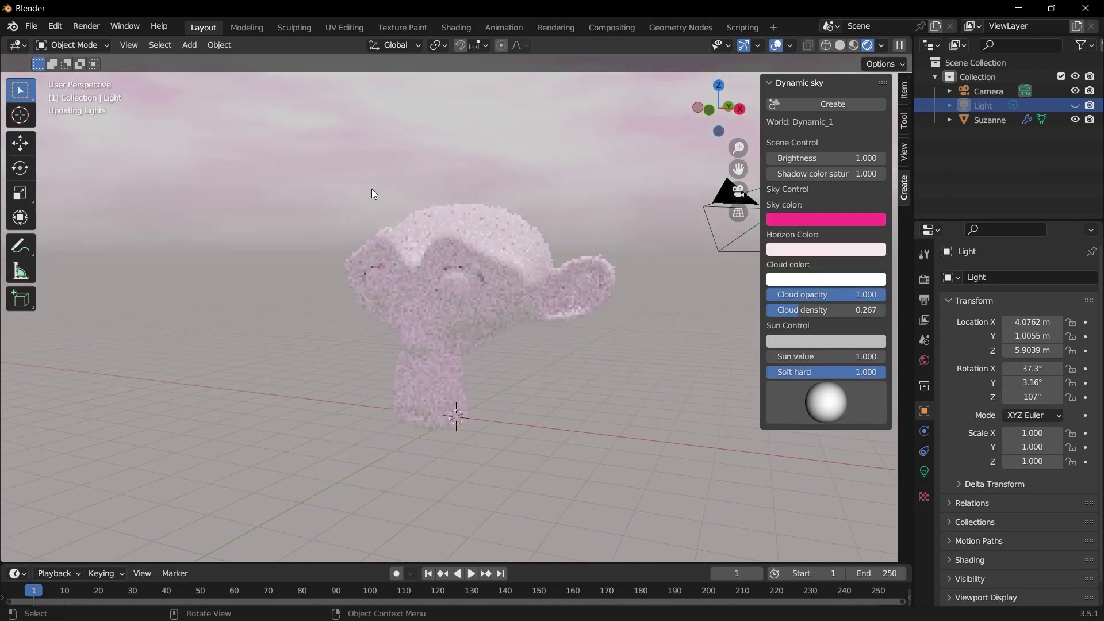
{"action": "middle_click_drag", "start_coordinate": [372, 189], "coordinate": [401, 132]}
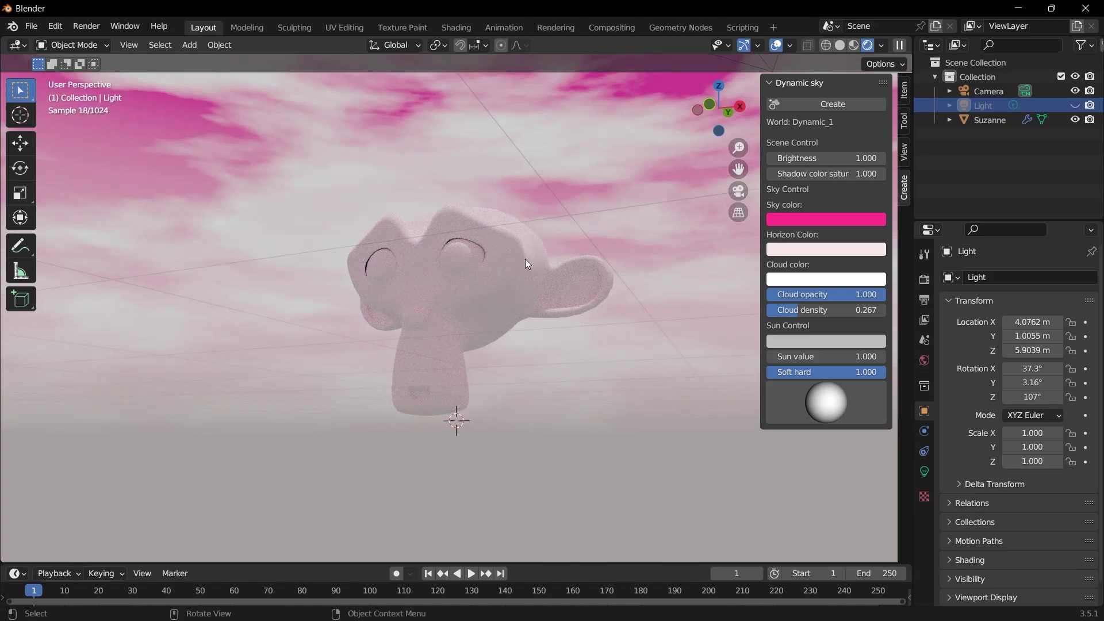
{"action": "left_click", "coordinate": [812, 220]}
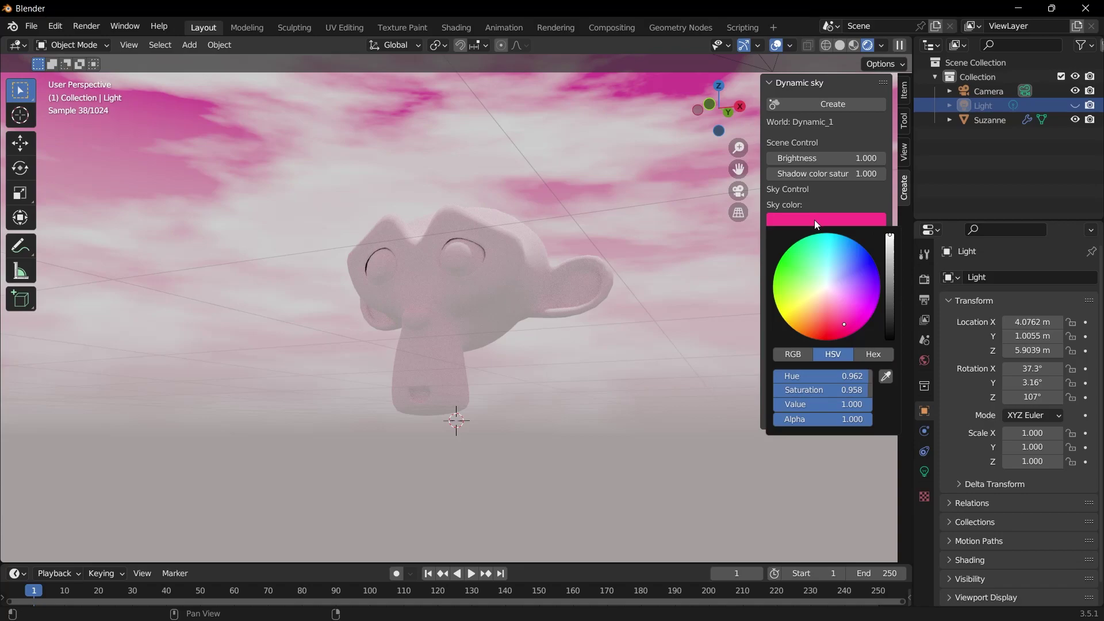
{"action": "key", "text": "ctrl+z"}
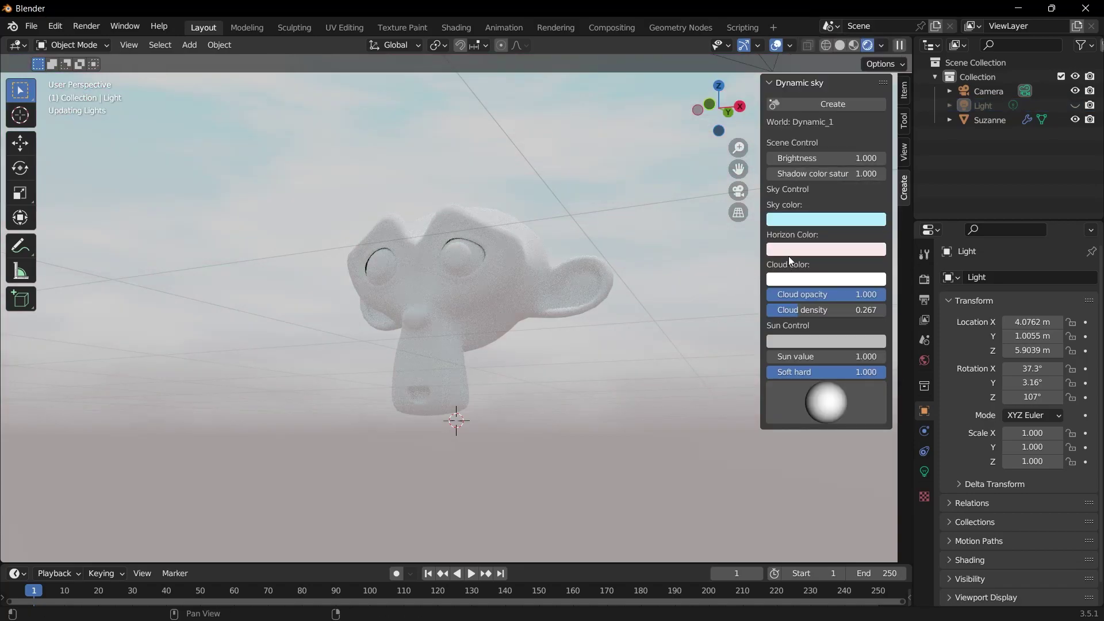
{"action": "left_click", "coordinate": [805, 250]}
{"action": "left_click", "coordinate": [873, 127]}
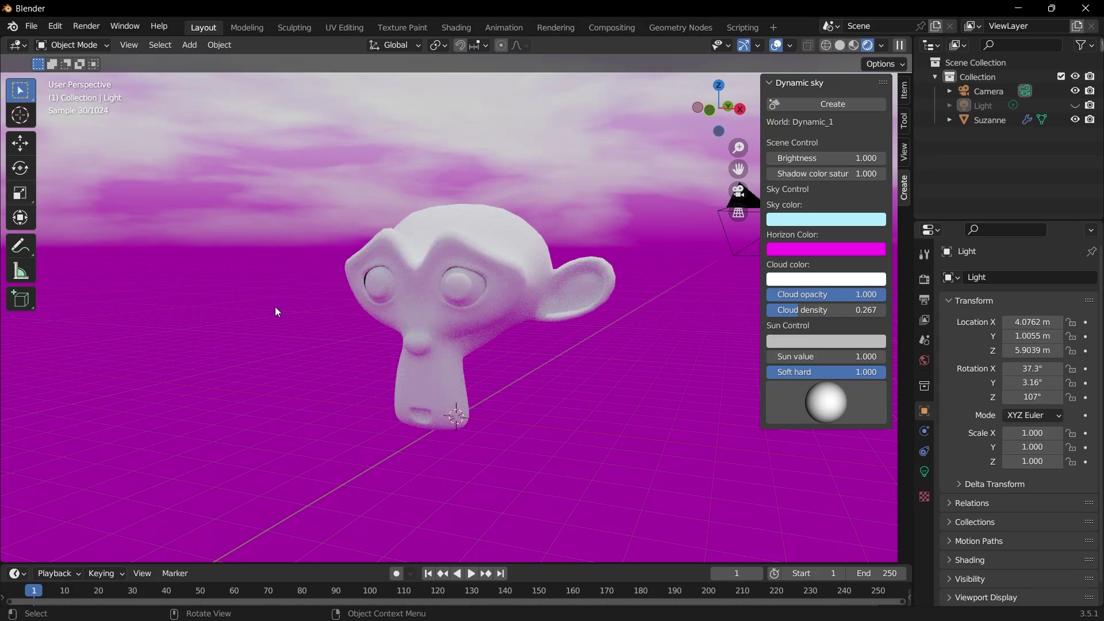
- Add a ground plane scaled up by 100
{"action": "key", "text": "shift+a"}
{"action": "mouse_move", "coordinate": [275, 306]}
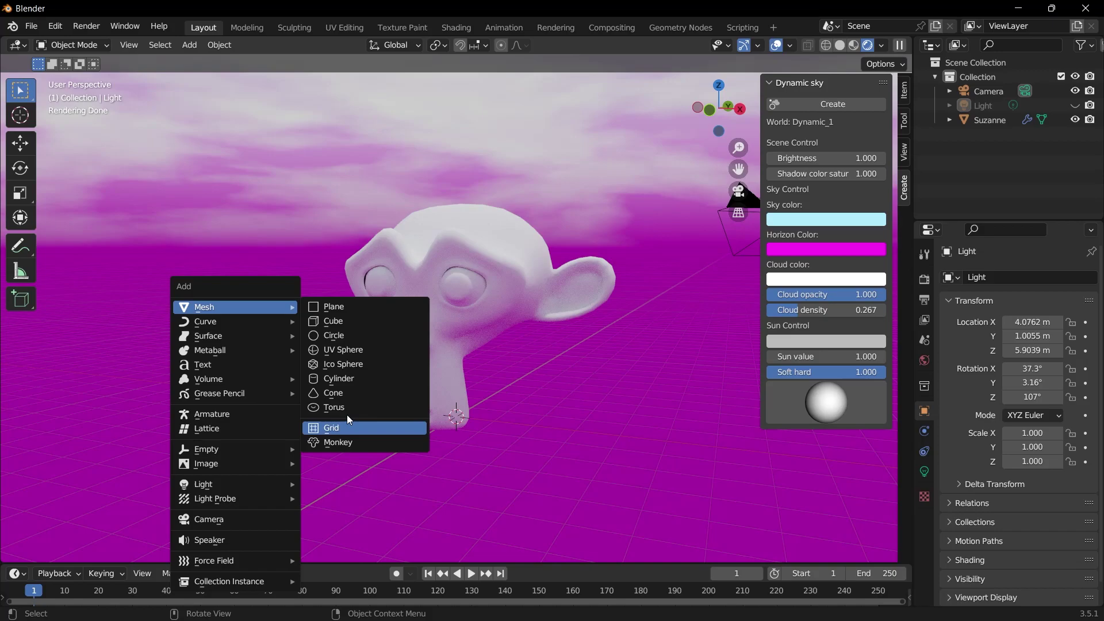
{"action": "left_click", "coordinate": [334, 307]}
{"action": "type", "text": "s100"}
{"action": "key", "text": "Return"}
{"action": "middle_click_drag", "start_coordinate": [429, 388], "coordinate": [457, 361]}
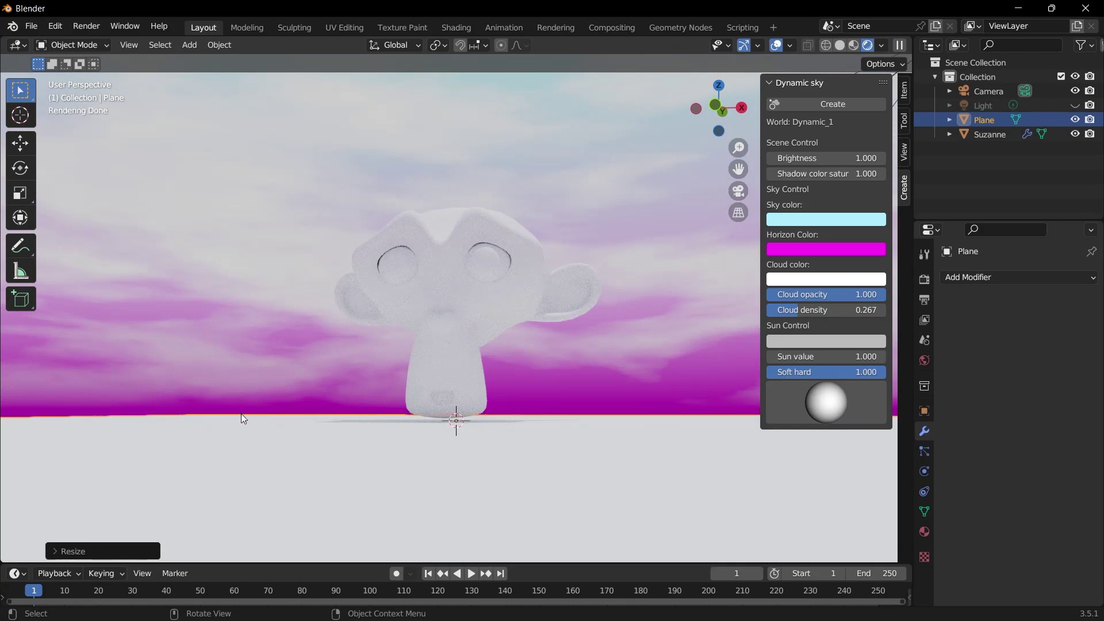
- Try a pale lavender horizon colour, then undo the plane and horizon edits
{"action": "left_click", "coordinate": [795, 248]}
{"action": "left_click_drag", "start_coordinate": [806, 139], "coordinate": [830, 96]}
{"action": "key", "text": "ctrl+z"}
{"action": "key", "text": "ctrl+z"}
{"action": "key", "text": "ctrl+z"}
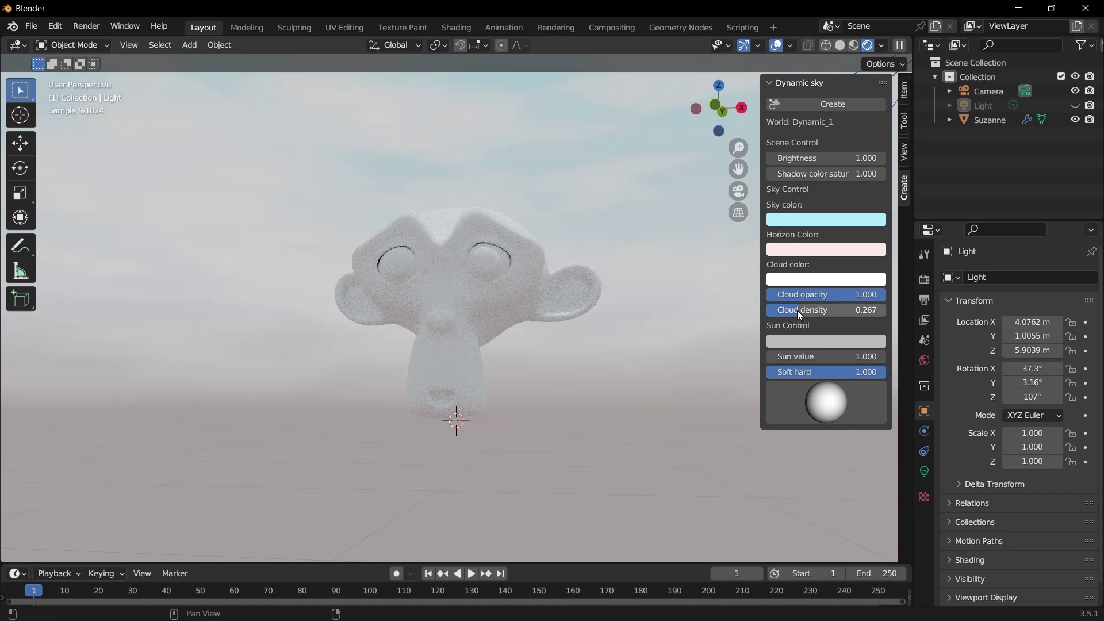
- Raise the Dynamic sky's cloud density from 0.267 to about 0.319
{"action": "middle_click_drag", "start_coordinate": [604, 322], "coordinate": [529, 310]}
{"action": "left_click_drag", "start_coordinate": [830, 310], "coordinate": [803, 310]}
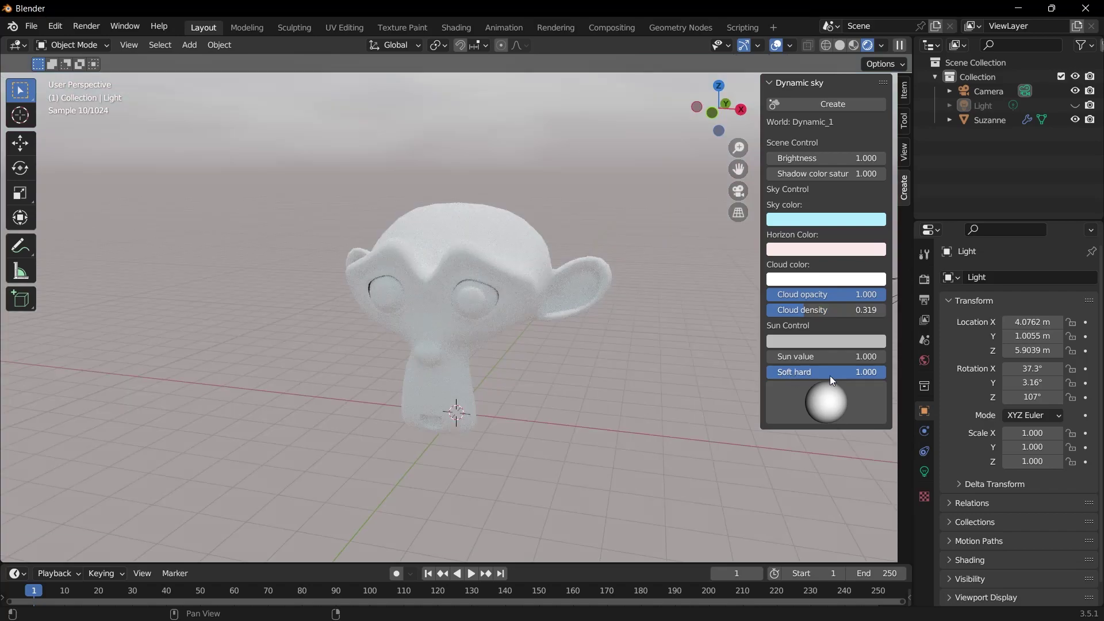
{"action": "mouse_move", "coordinate": [830, 375]}
{"action": "left_mouse_down"}
{"action": "mouse_move", "coordinate": [883, 372]}
{"action": "mouse_move", "coordinate": [817, 374]}
{"action": "left_mouse_up"}
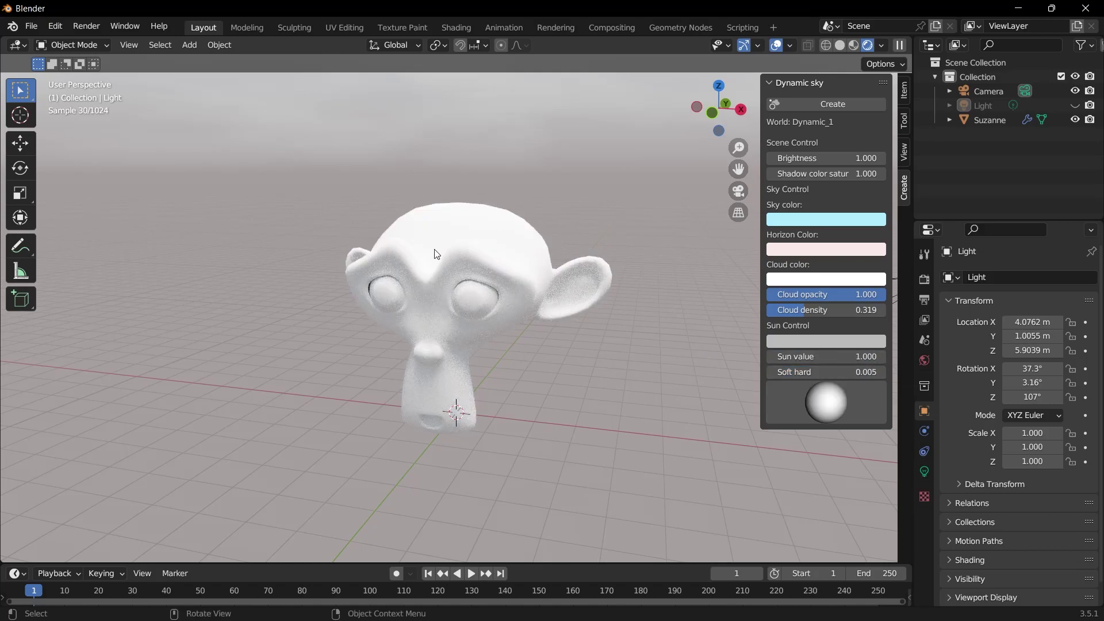
{"action": "left_click_drag", "start_coordinate": [777, 374], "coordinate": [875, 375]}
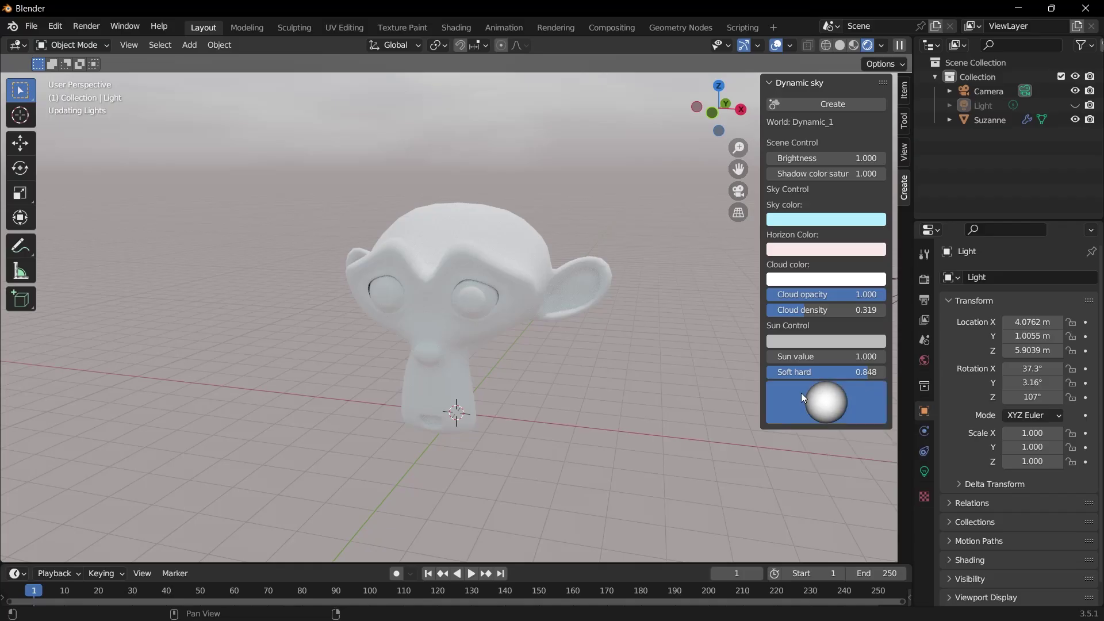
{"action": "left_click_drag", "start_coordinate": [802, 392], "coordinate": [722, 438]}
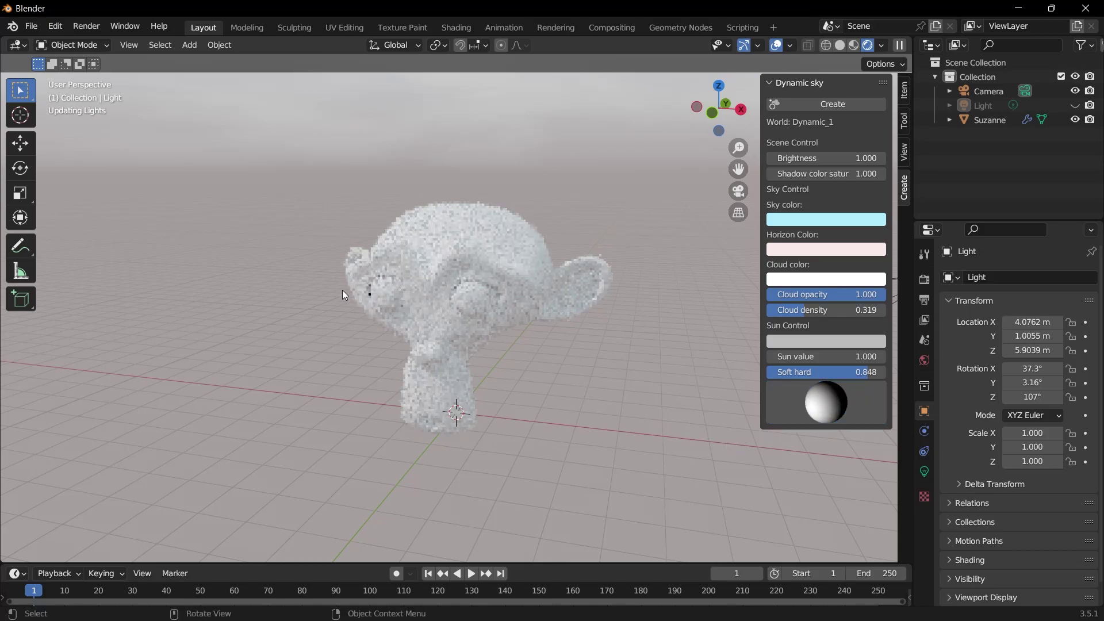
{"action": "middle_click_drag", "start_coordinate": [444, 290], "coordinate": [488, 339]}
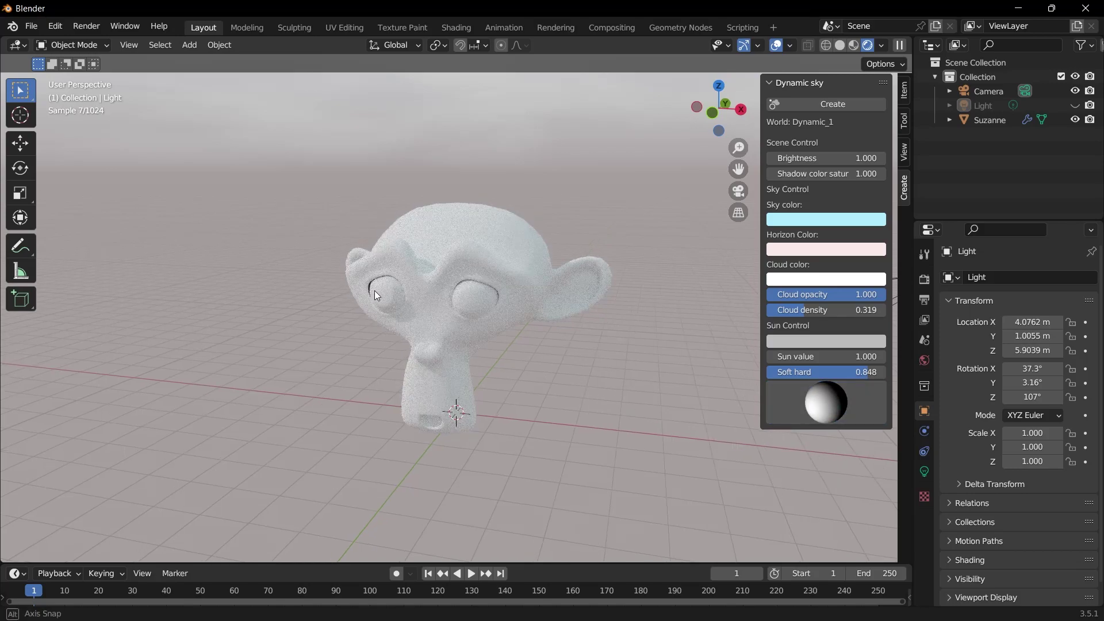
{"action": "middle_click_drag", "start_coordinate": [374, 291], "coordinate": [396, 287]}
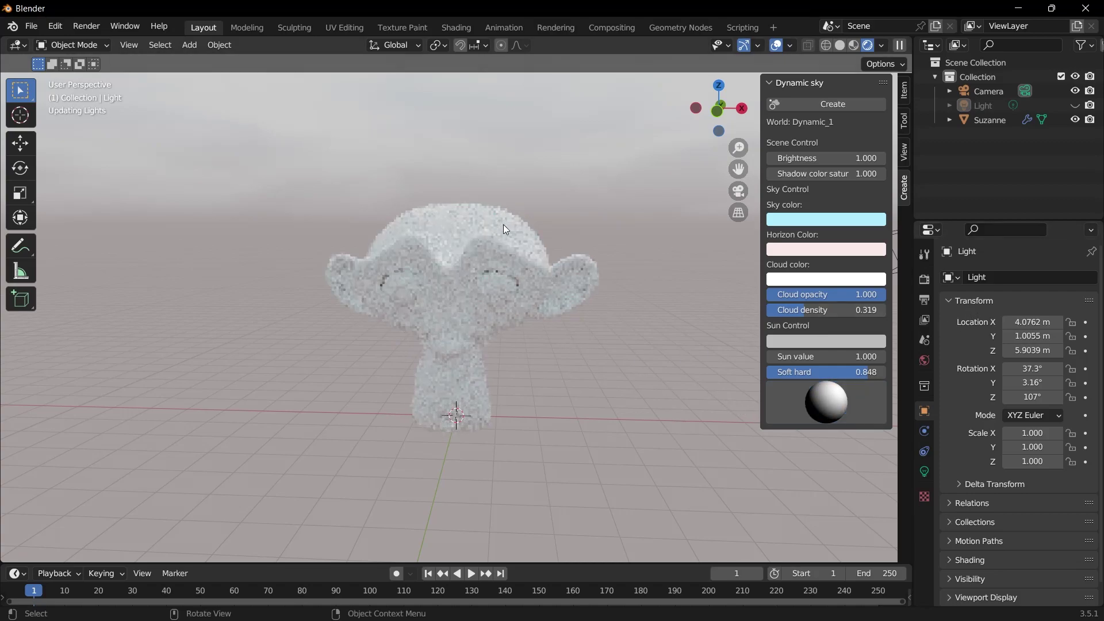
{"action": "left_click_drag", "start_coordinate": [829, 394], "coordinate": [840, 386]}
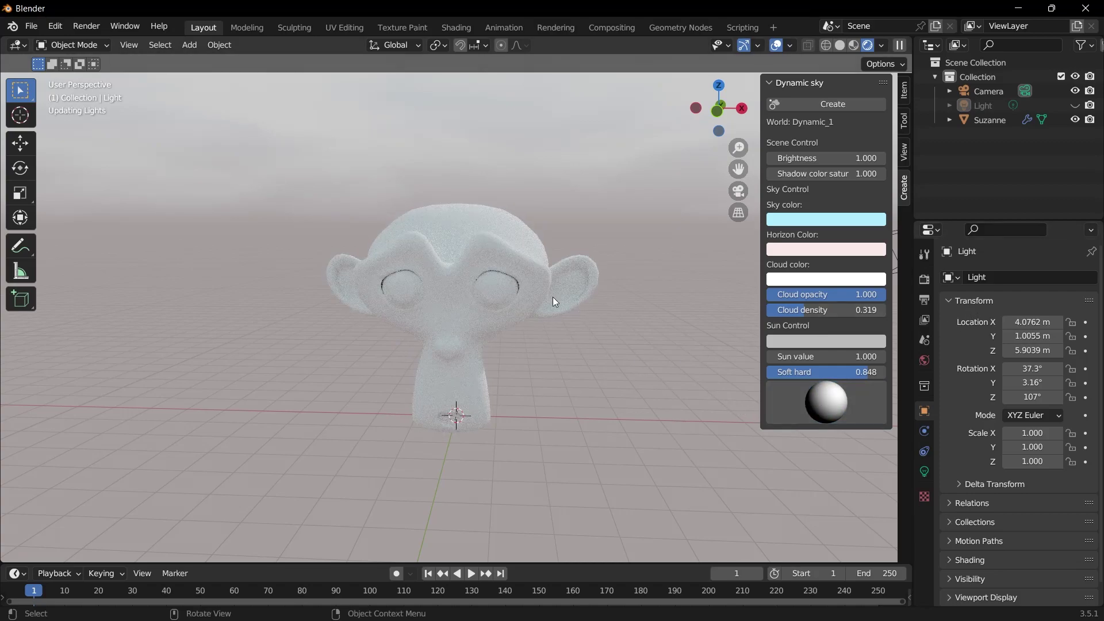
{"action": "left_click_drag", "start_coordinate": [828, 158], "coordinate": [787, 158]}
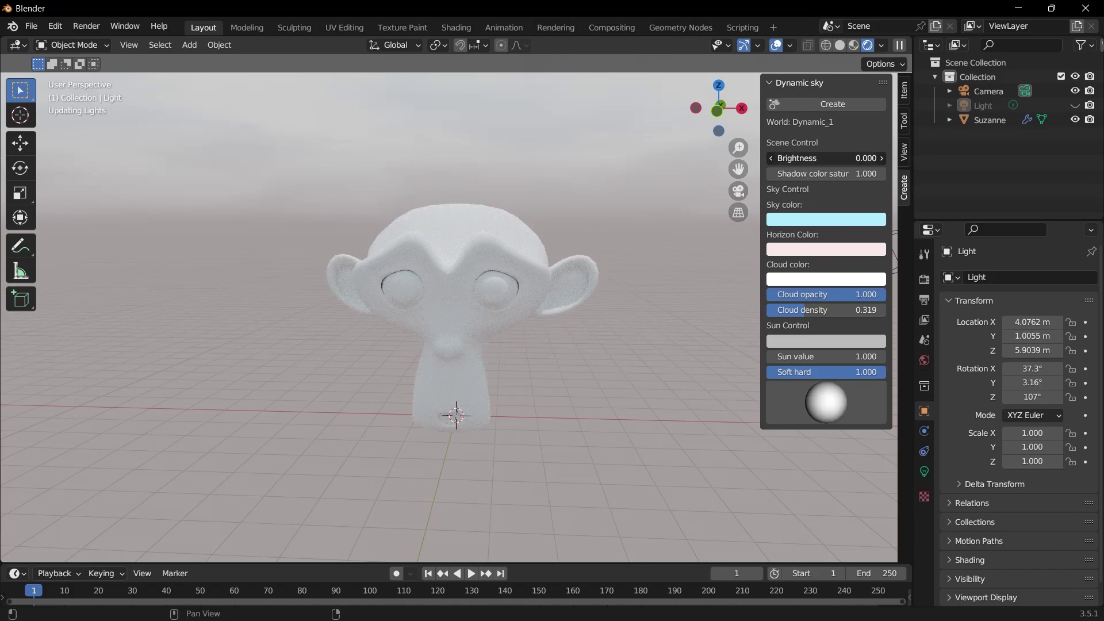
{"action": "key", "text": "ctrl+z"}
{"action": "key", "text": "ctrl+z"}
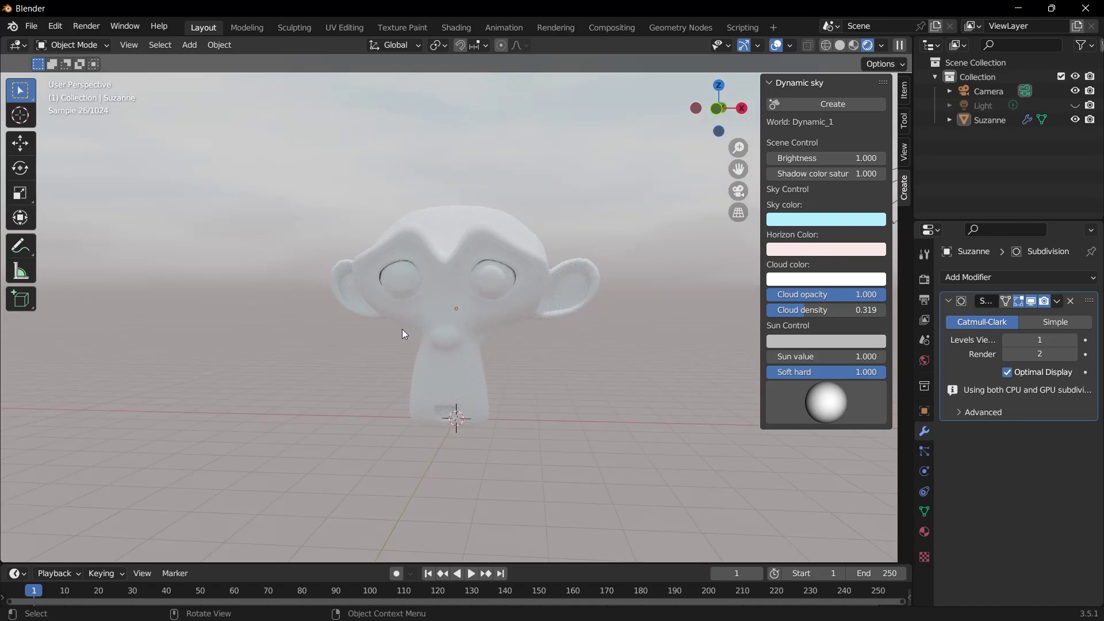
- Redo the scaled ground plane, draw three annotation strokes, then clear them
{"action": "key", "text": "ctrl+shift+z"}
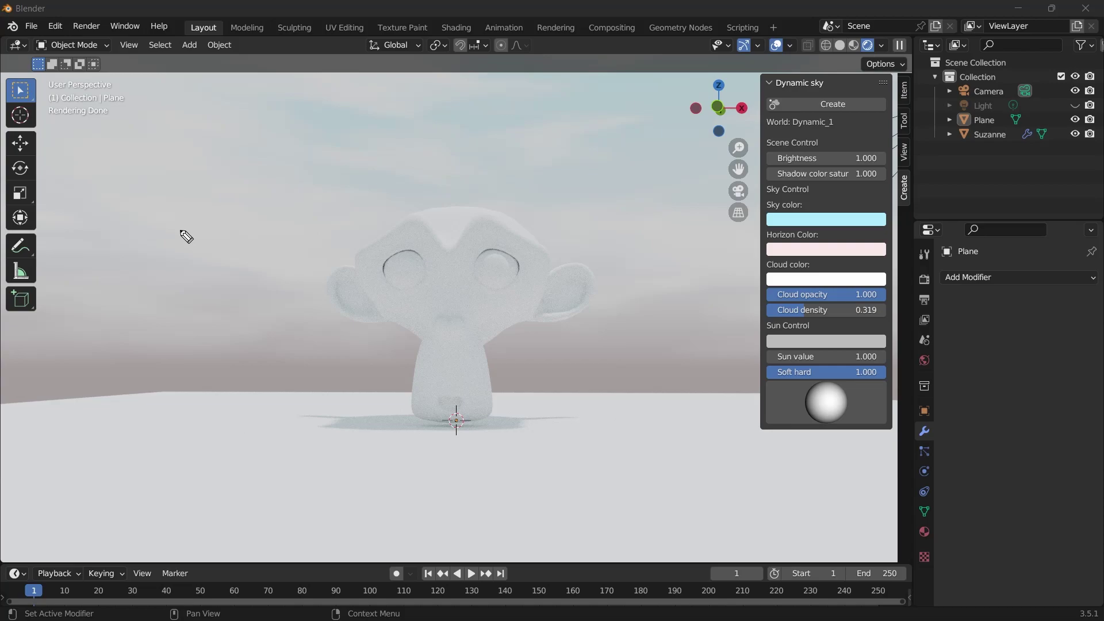
{"action": "left_click_drag", "start_coordinate": [113, 228], "coordinate": [488, 229]}
{"action": "left_click_drag", "start_coordinate": [110, 226], "coordinate": [127, 248]}
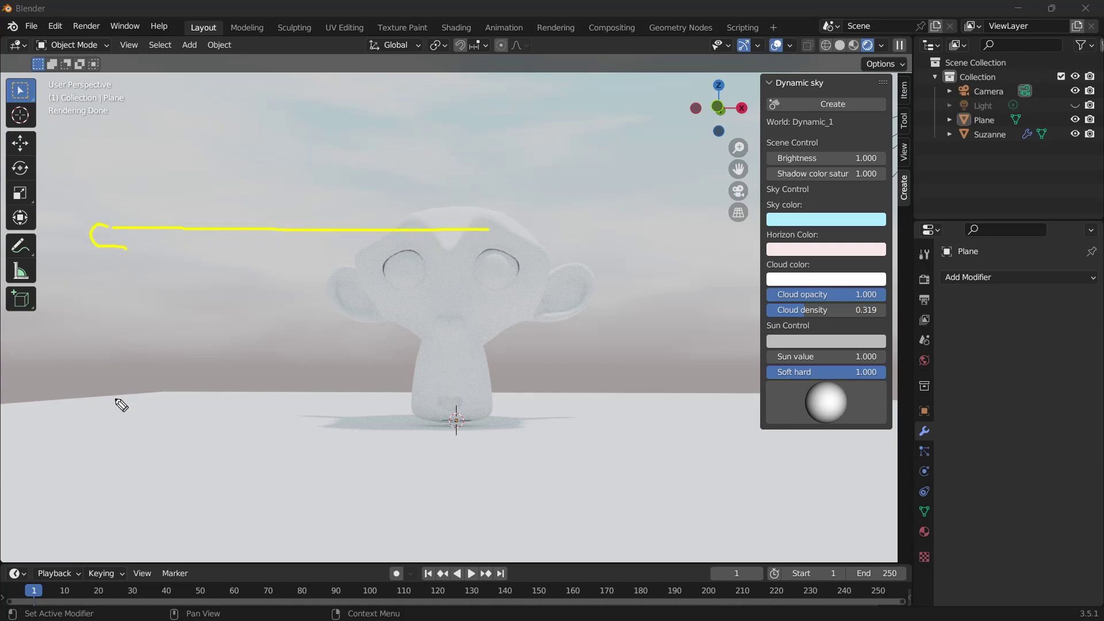
{"action": "left_click_drag", "start_coordinate": [97, 391], "coordinate": [417, 402]}
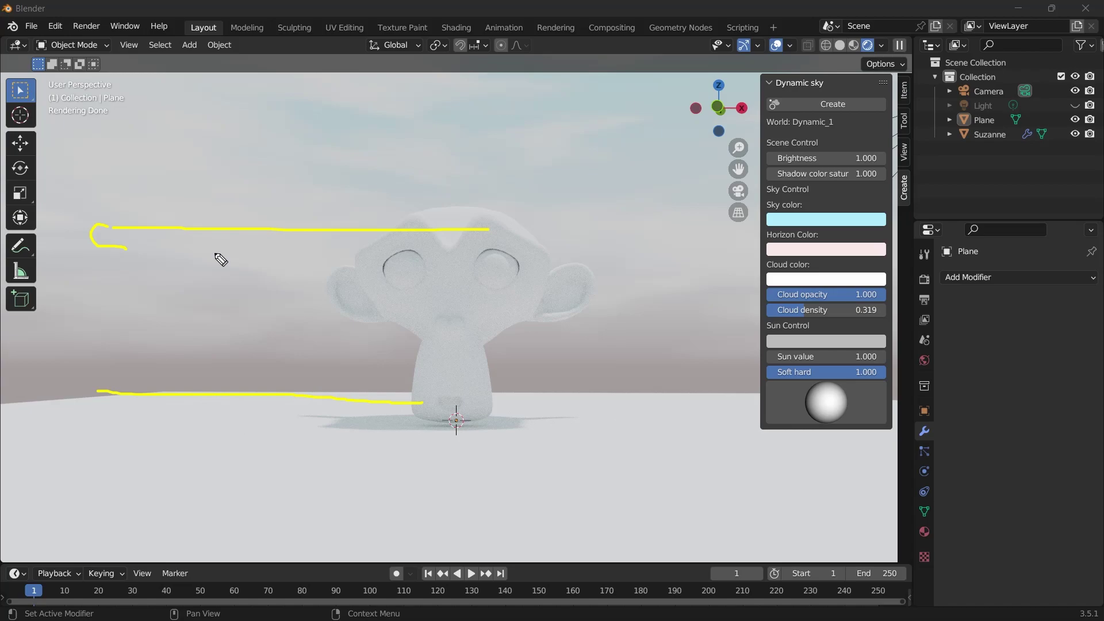
{"action": "key", "text": "ctrl+z"}
{"action": "key", "text": "ctrl+z"}
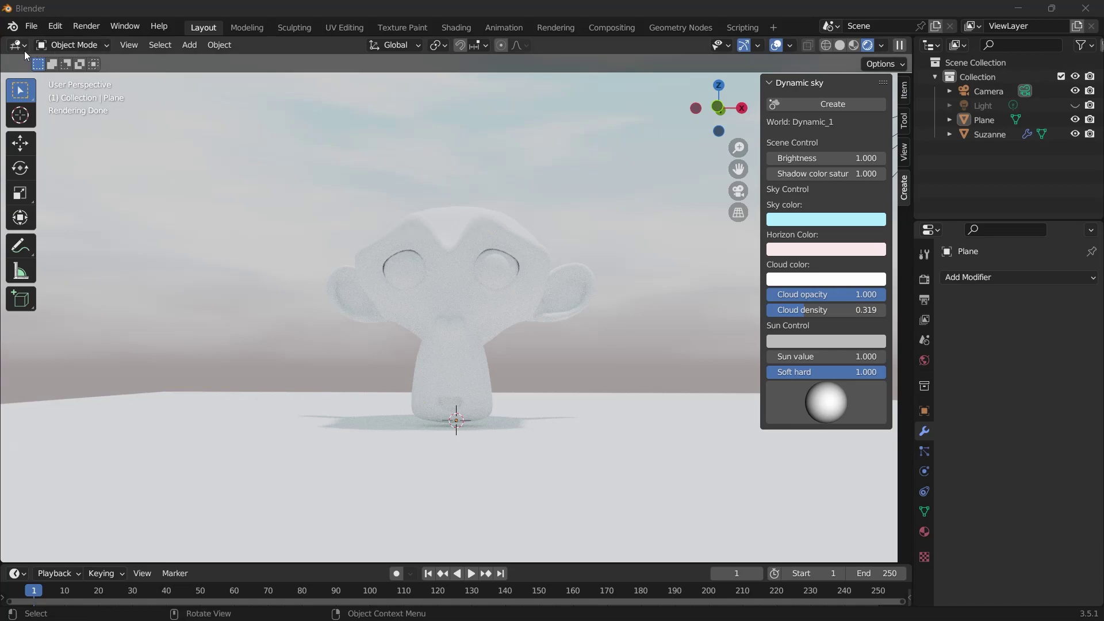
{"action": "left_click", "coordinate": [22, 48]}
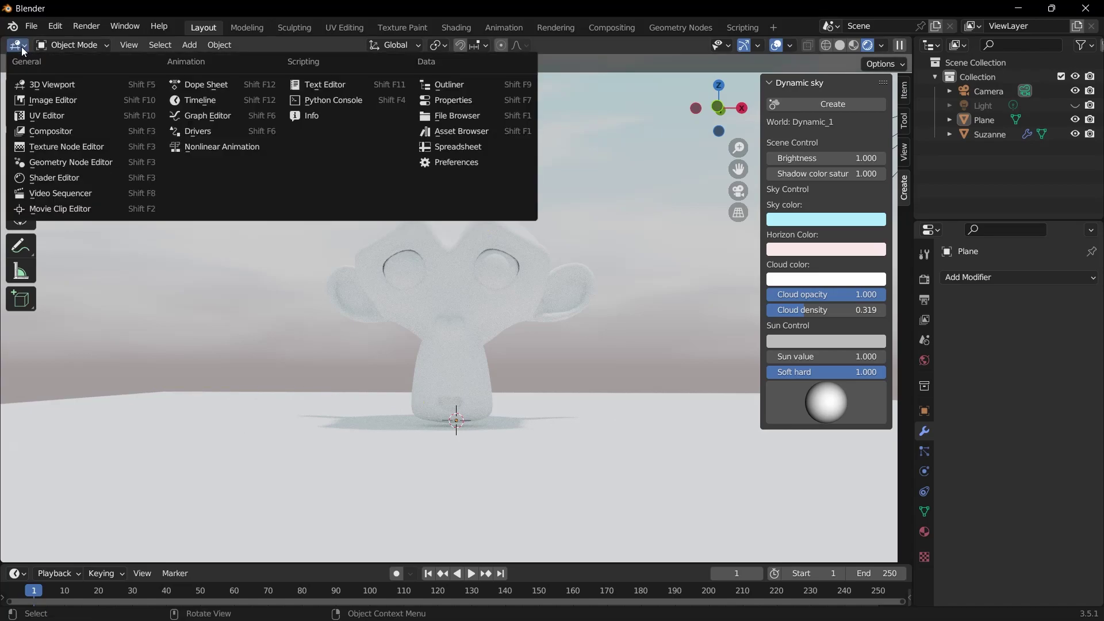
{"action": "left_click", "coordinate": [47, 178]}
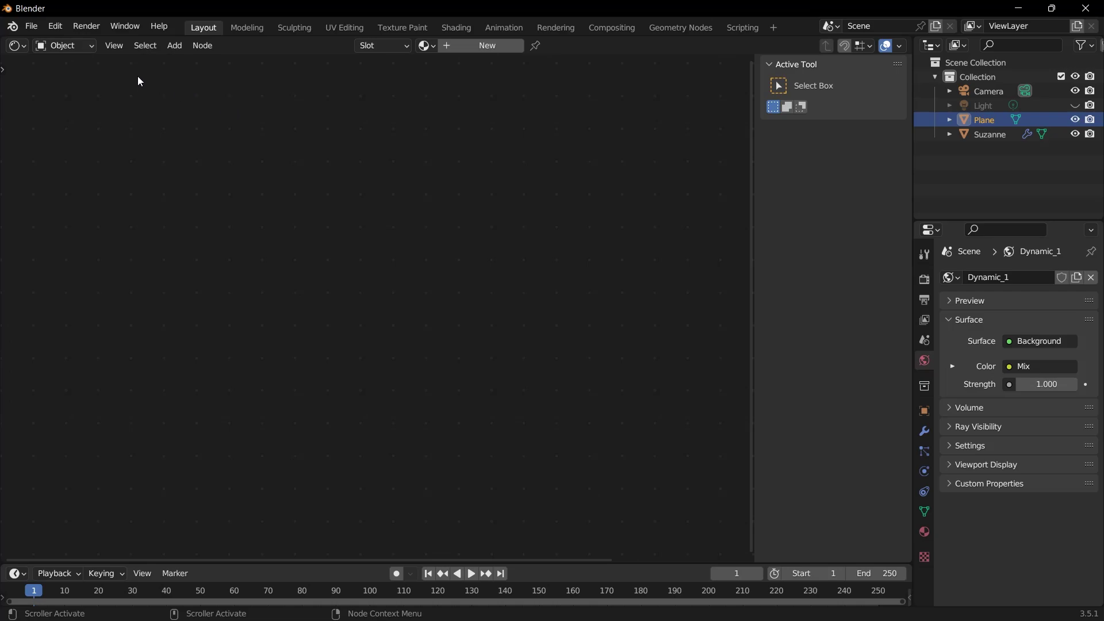
{"action": "left_click", "coordinate": [92, 45]}
{"action": "left_click", "coordinate": [80, 77]}
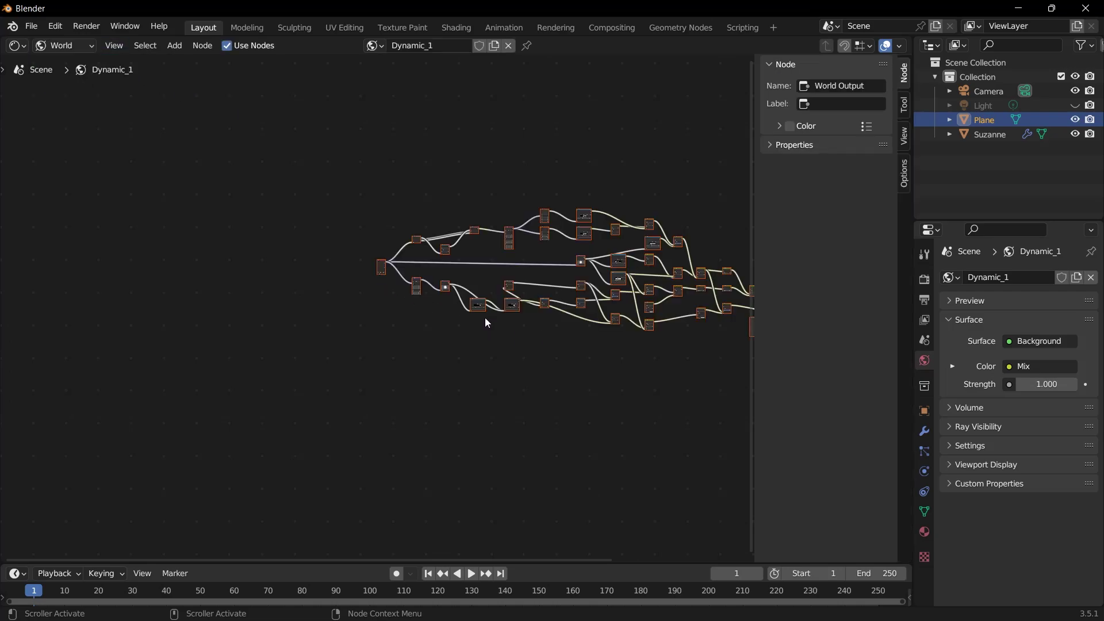
{"action": "left_click", "coordinate": [370, 225]}
{"action": "key", "text": "Home"}
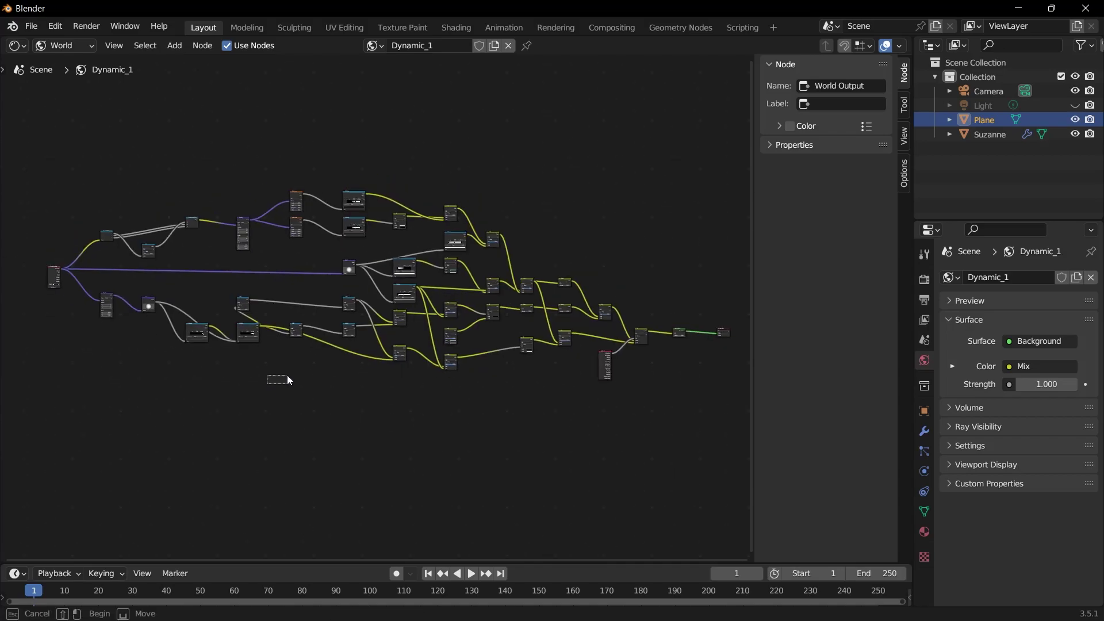
{"action": "middle_click_drag", "start_coordinate": [291, 393], "coordinate": [319, 344]}
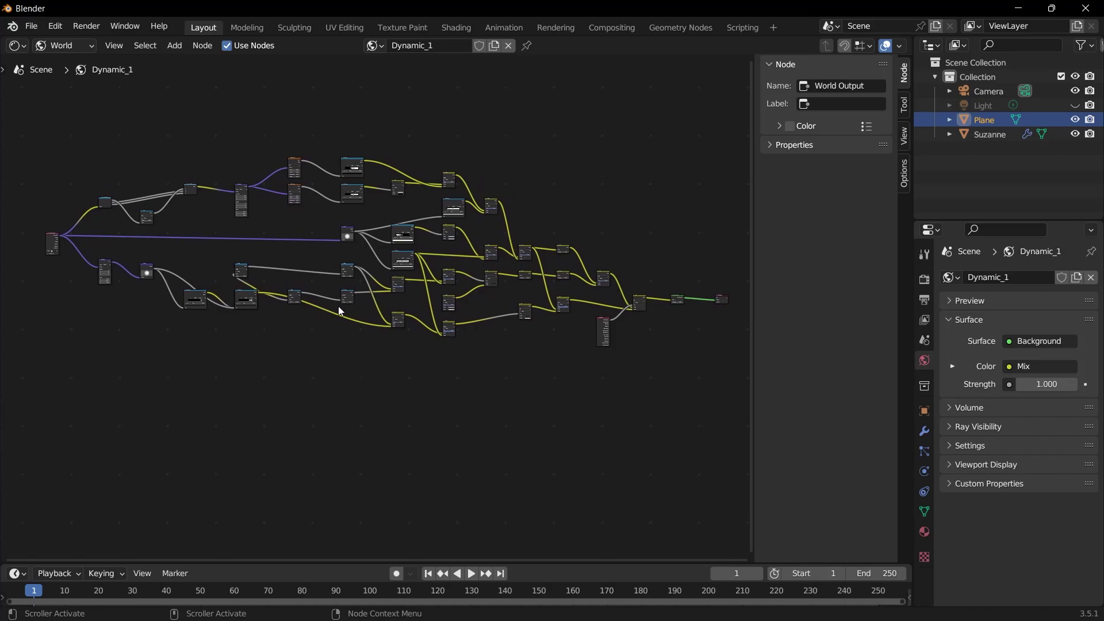
{"action": "scroll", "coordinate": [439, 162], "scroll_direction": "up", "scroll_amount": 3}
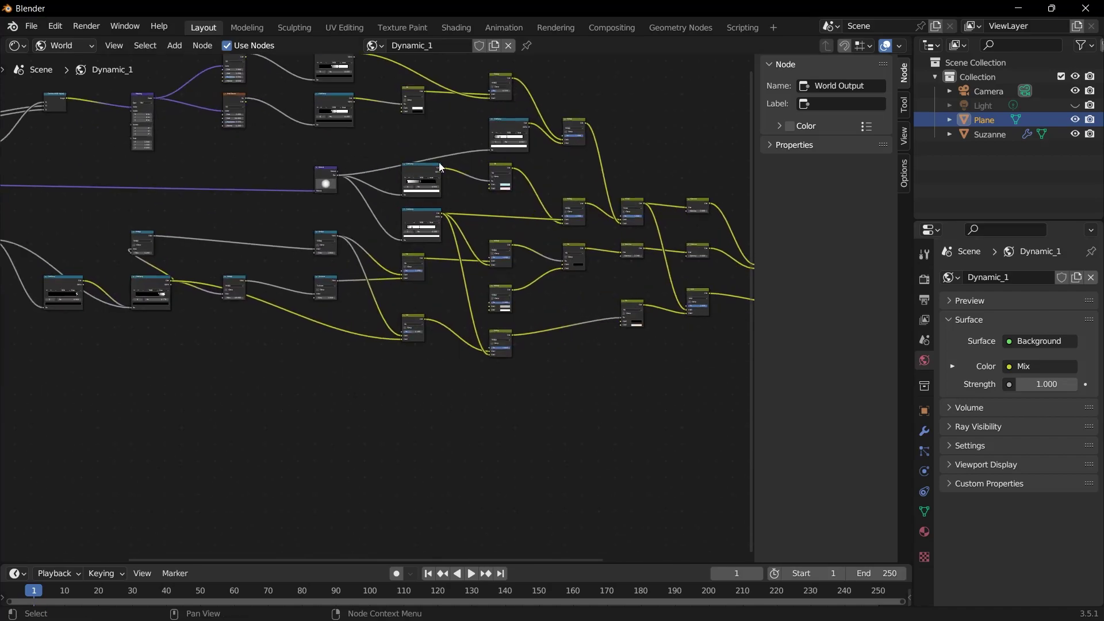
{"action": "scroll", "coordinate": [440, 162], "scroll_direction": "up", "scroll_amount": 6}
{"action": "middle_click_drag", "start_coordinate": [329, 243], "coordinate": [192, 268]}
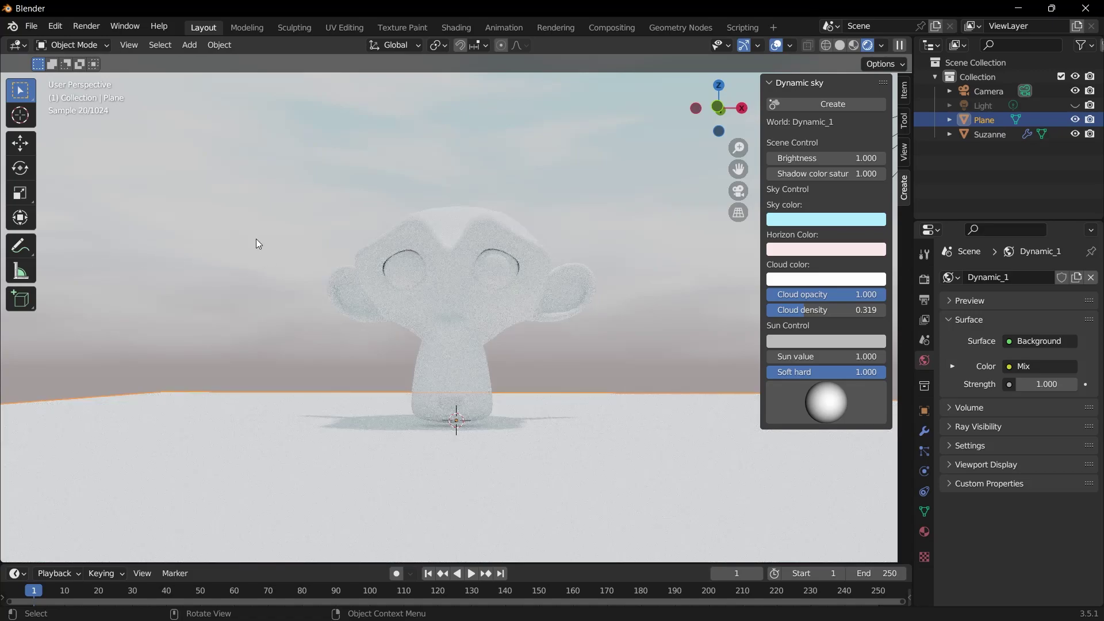
- In the world Shader Editor, move the ColorRamp's second stop to 0.109, then return to 3D Viewport
{"action": "left_click", "coordinate": [17, 45]}
{"action": "left_click", "coordinate": [60, 170]}
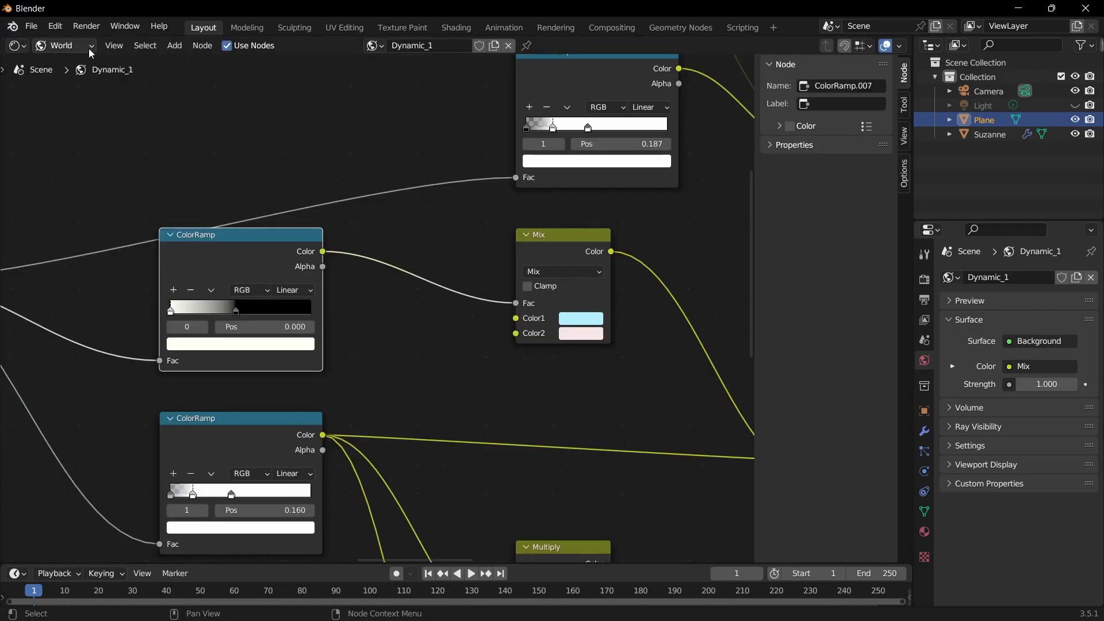
{"action": "left_click_drag", "start_coordinate": [236, 311], "coordinate": [181, 313]}
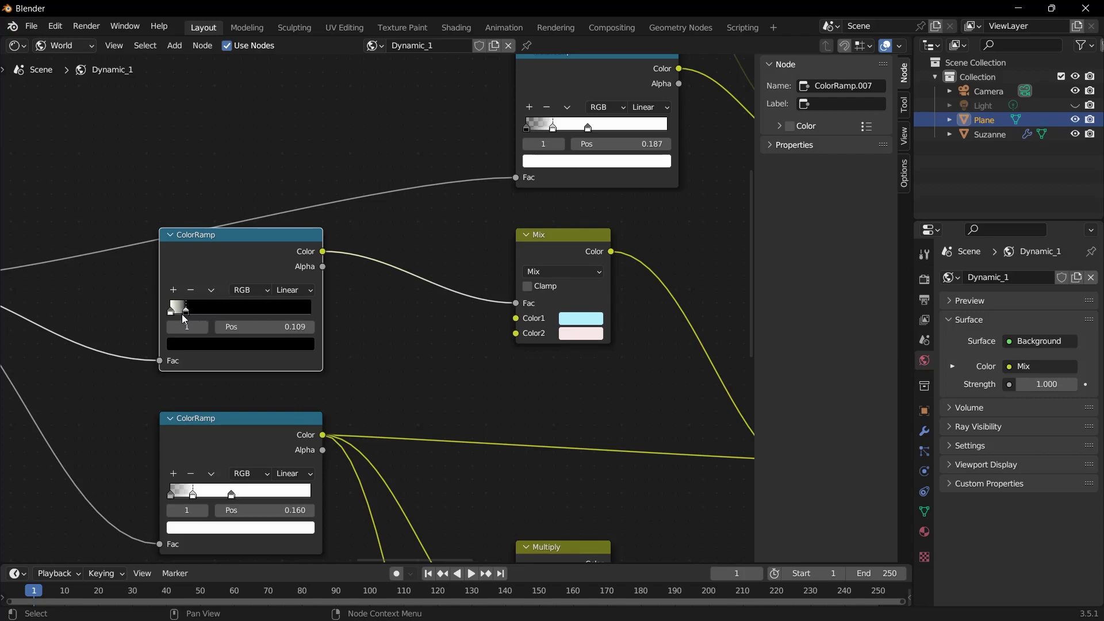
{"action": "left_click", "coordinate": [17, 46]}
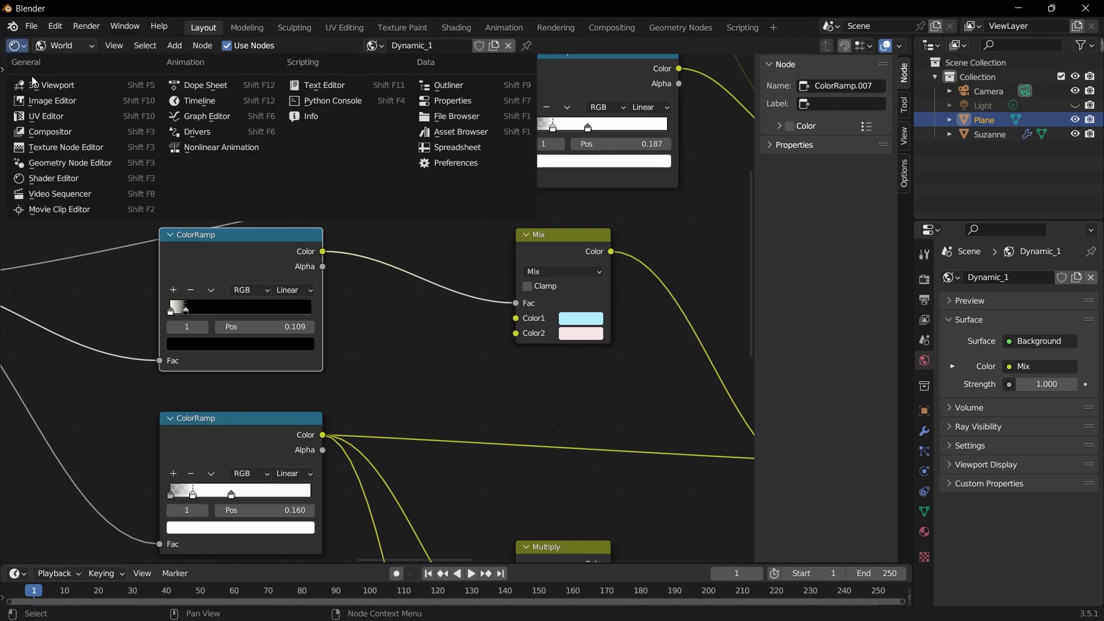
{"action": "left_click", "coordinate": [51, 86]}
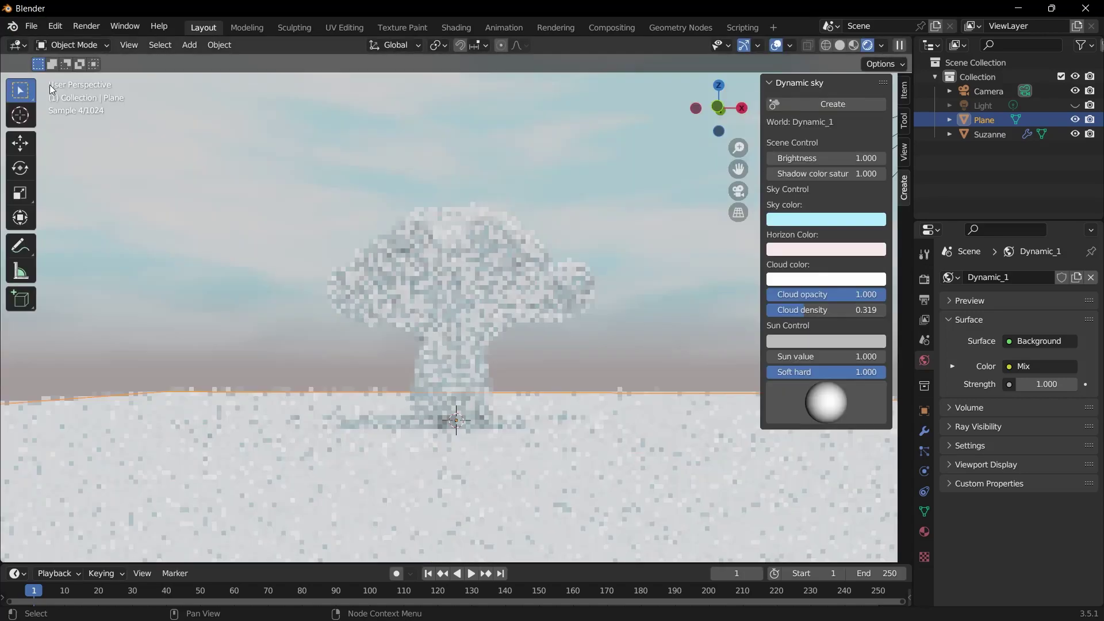
{"action": "left_click_drag", "start_coordinate": [107, 241], "coordinate": [279, 242]}
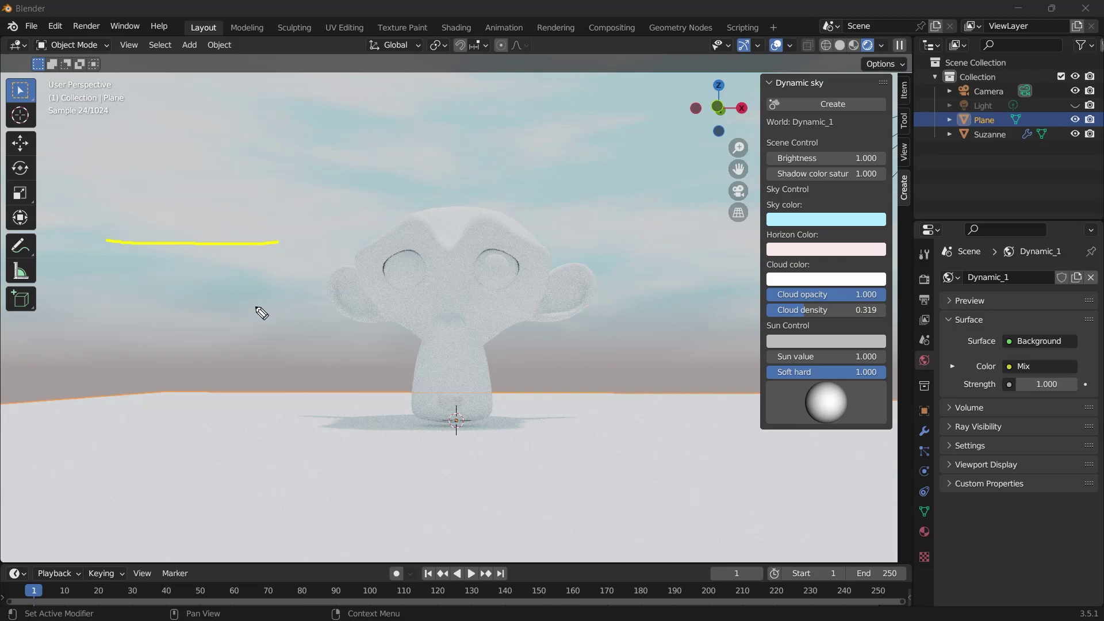
{"action": "mouse_move", "coordinate": [278, 333]}
{"action": "left_mouse_down"}
{"action": "mouse_move", "coordinate": [85, 333]}
{"action": "mouse_move", "coordinate": [280, 333]}
{"action": "left_mouse_up"}
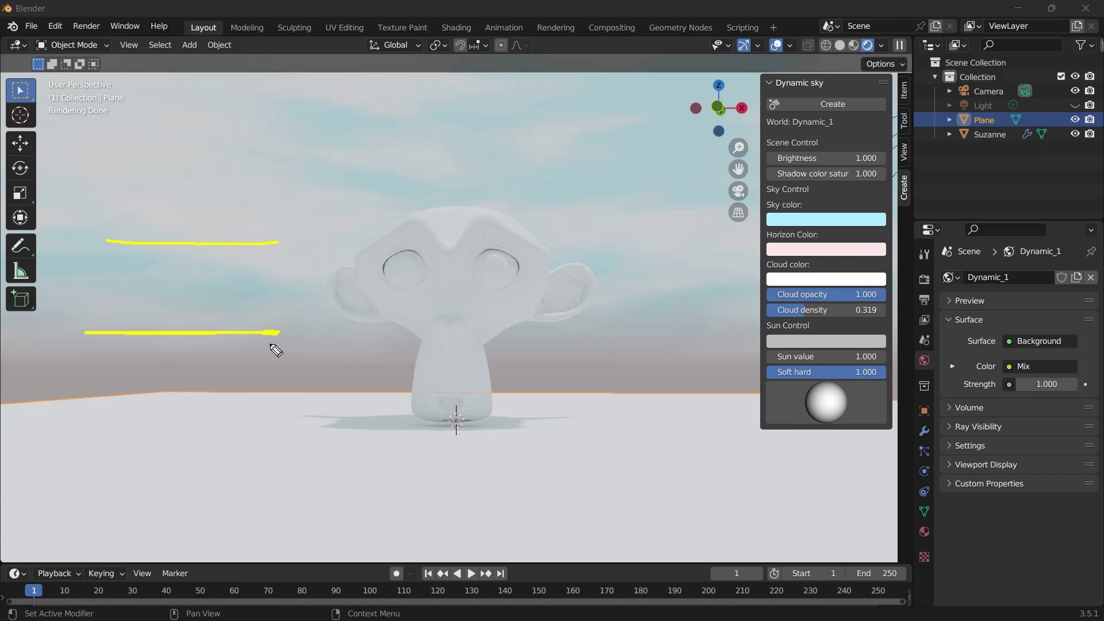
{"action": "key", "text": "Escape"}
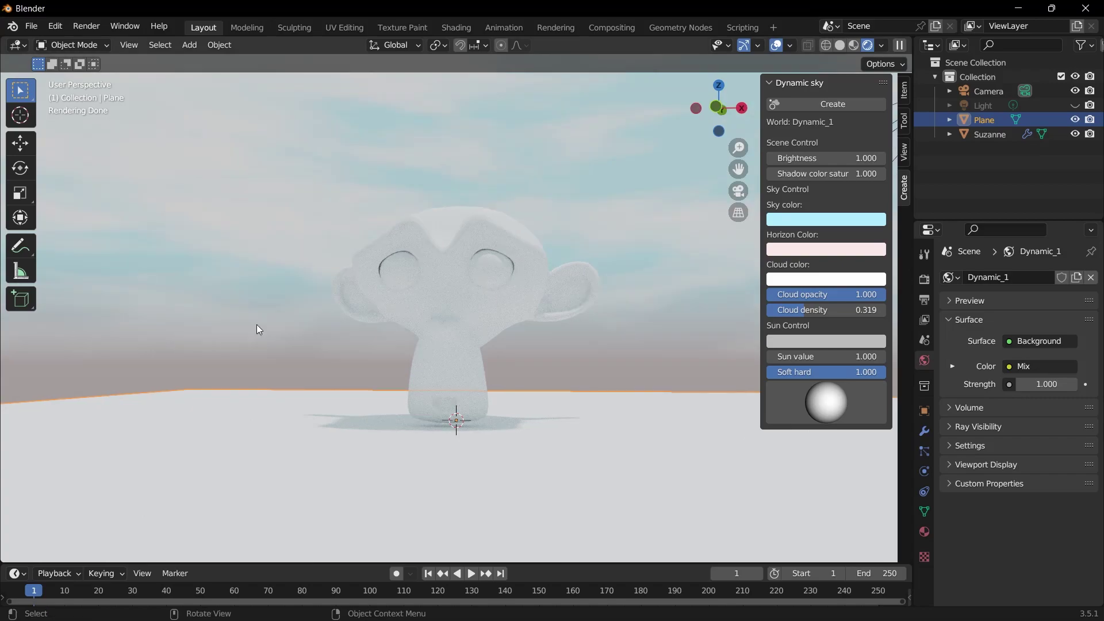
- Set the Dynamic sky colour to fully saturated blue (Hue 0.657) with Value 0.1
{"action": "left_click", "coordinate": [787, 221]}
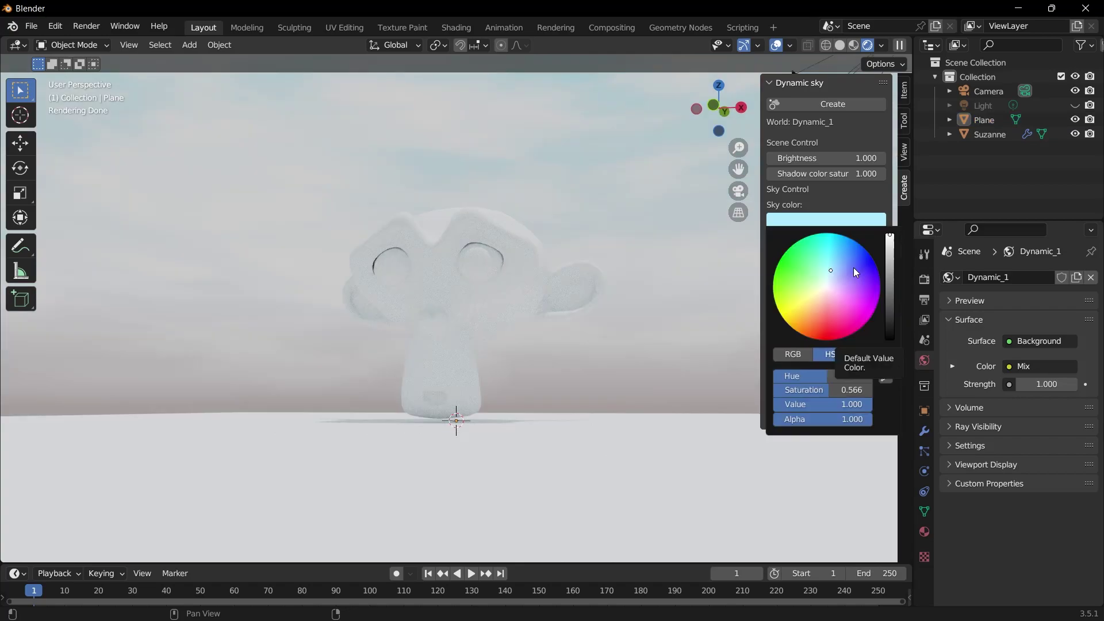
{"action": "left_click_drag", "start_coordinate": [853, 267], "coordinate": [866, 247]}
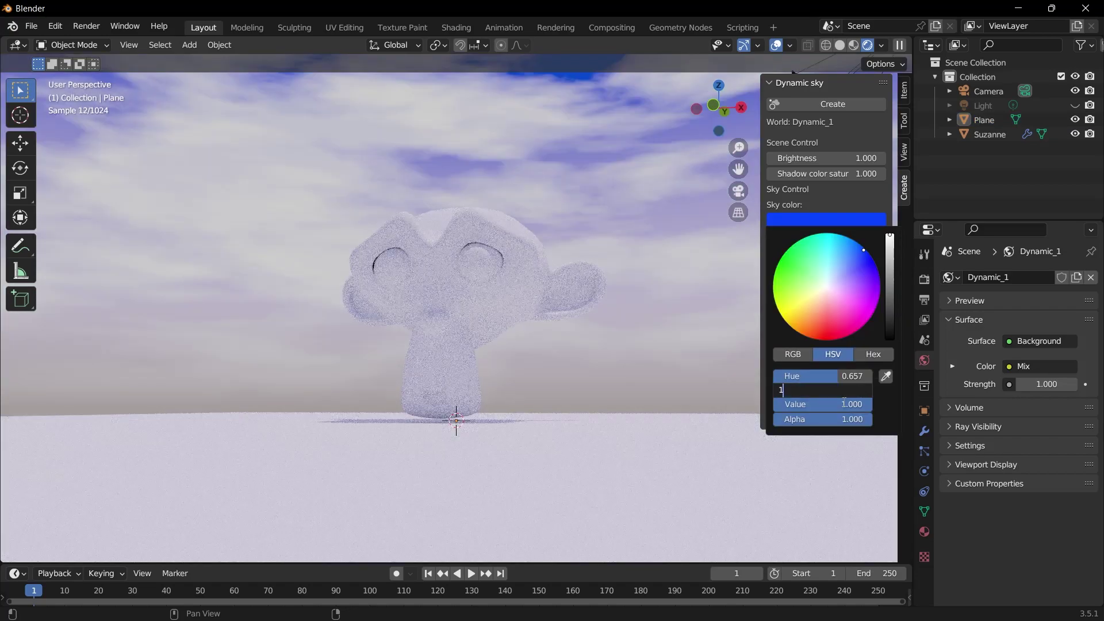
{"action": "left_click", "coordinate": [837, 405]}
{"action": "type", "text": "0.1"}
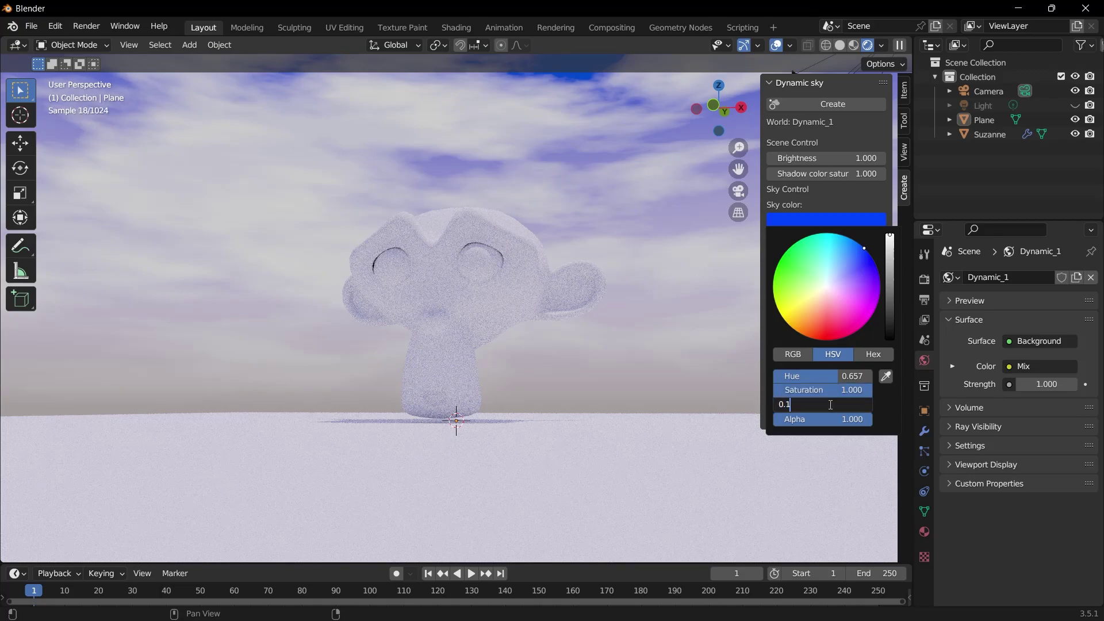
{"action": "key", "text": "Return"}
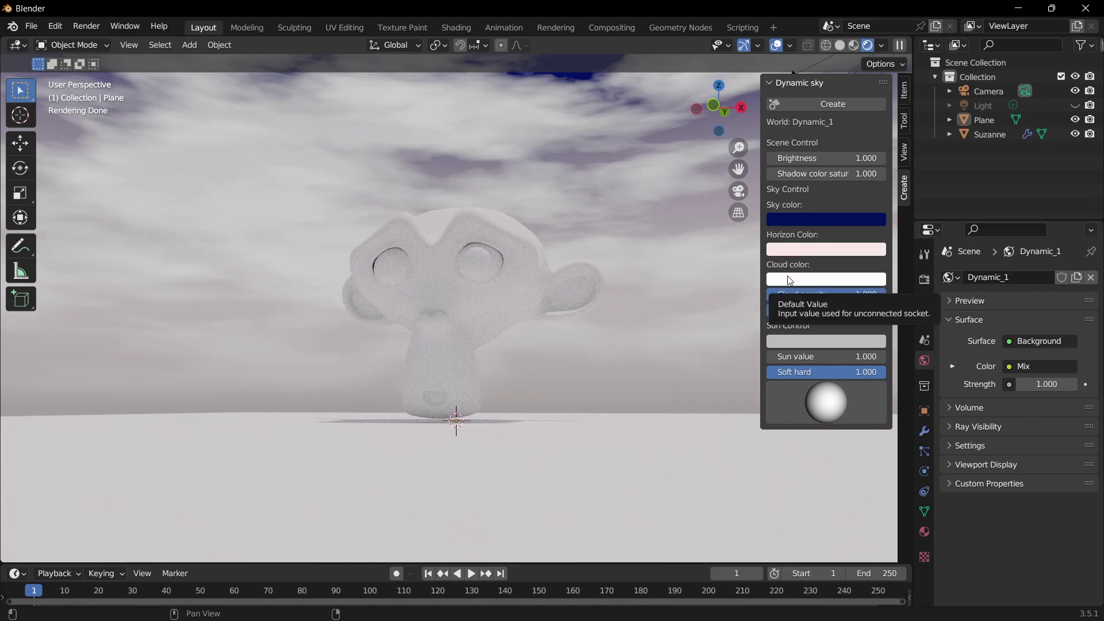
- Sample the navy sky colour with the eyedropper into Horizon Color
{"action": "left_click", "coordinate": [806, 248]}
{"action": "left_click", "coordinate": [803, 247]}
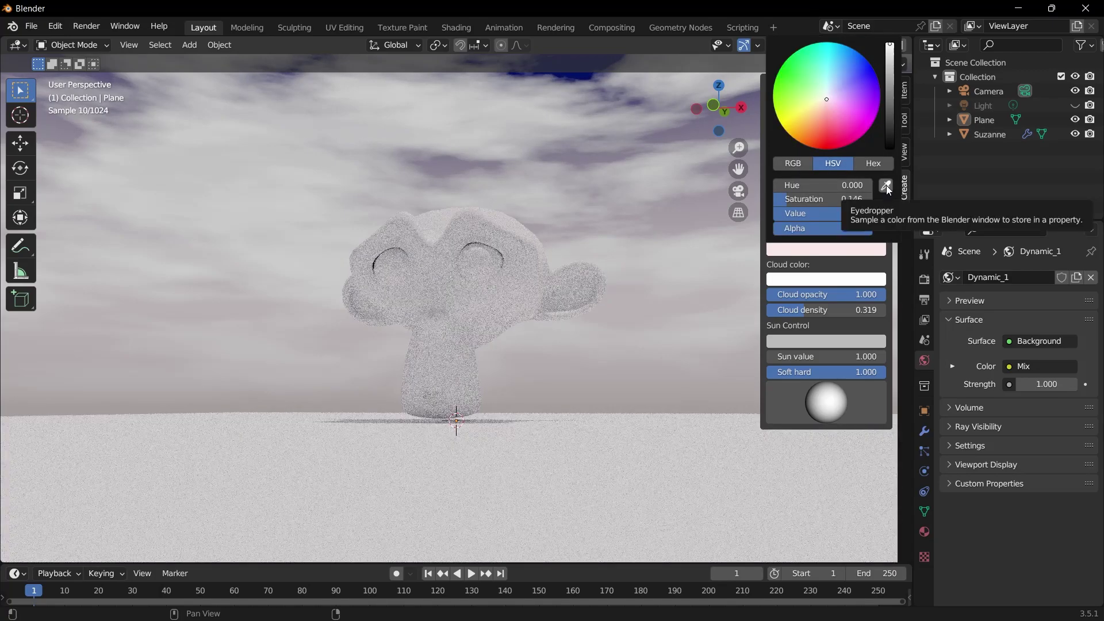
{"action": "left_click", "coordinate": [886, 185]}
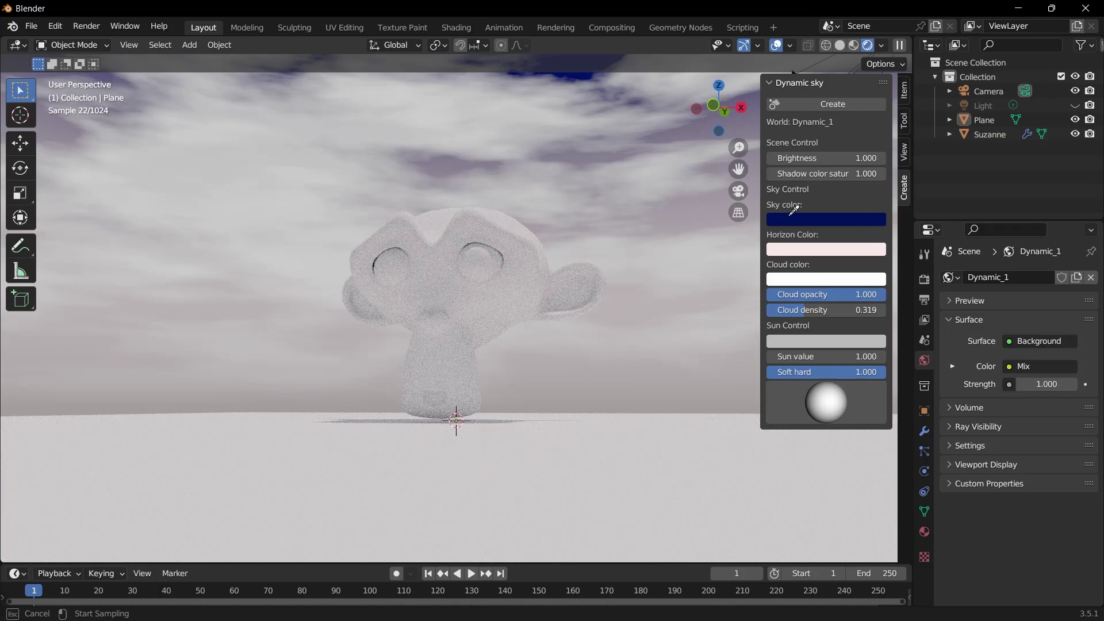
{"action": "left_click", "coordinate": [787, 219]}
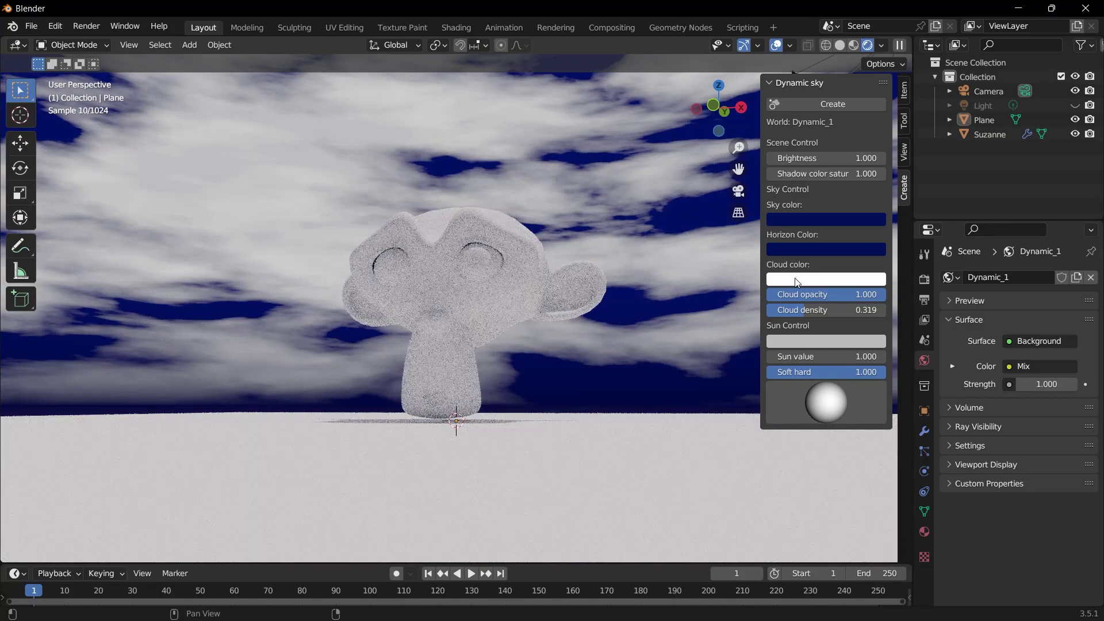
- Sample the navy horizon colour with the eyedropper into Cloud color
{"action": "left_click", "coordinate": [797, 280]}
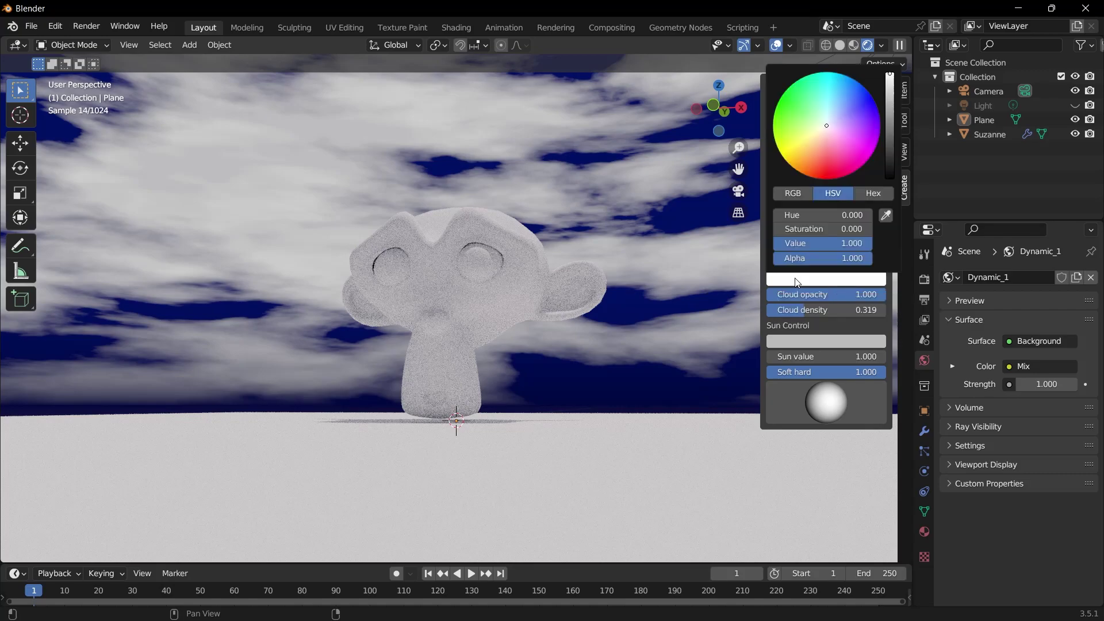
{"action": "left_click", "coordinate": [886, 215]}
{"action": "left_click", "coordinate": [848, 250]}
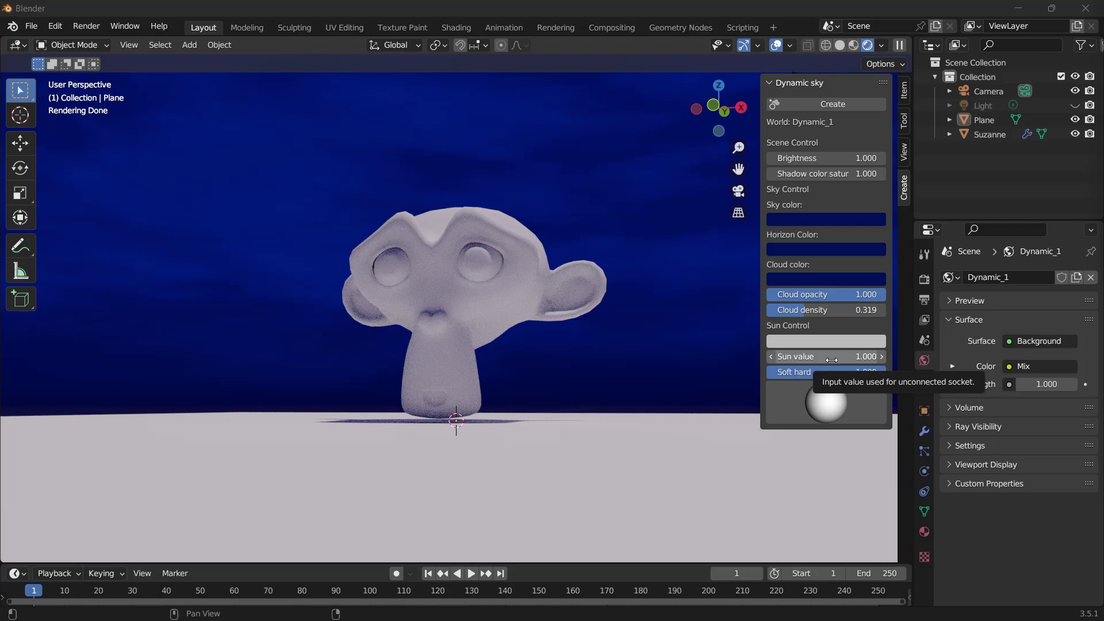
- Lower the Dynamic sky Sun value from 1.000 to 0.400 and orbit to view the darkened scene
{"action": "left_click_drag", "start_coordinate": [831, 359], "coordinate": [766, 364]}
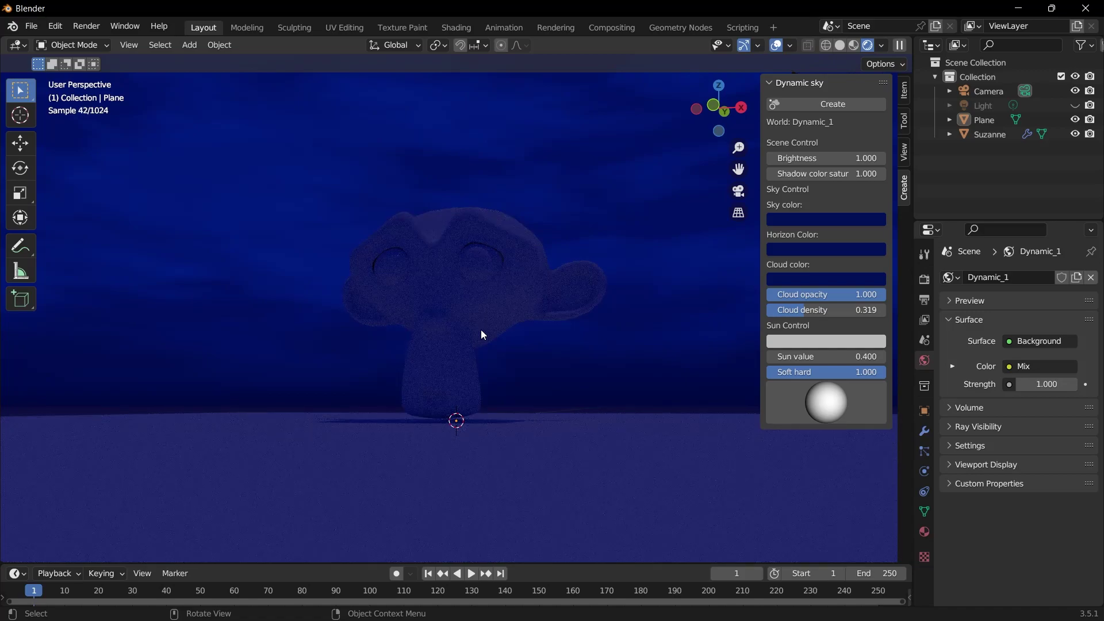
{"action": "middle_click_drag", "start_coordinate": [480, 329], "coordinate": [476, 382]}
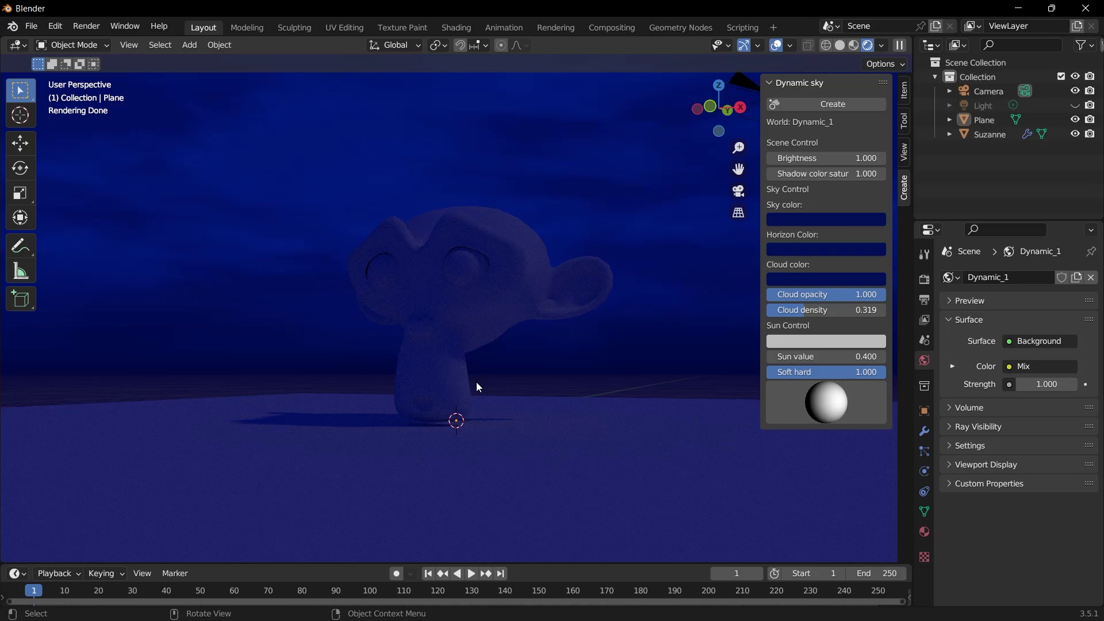